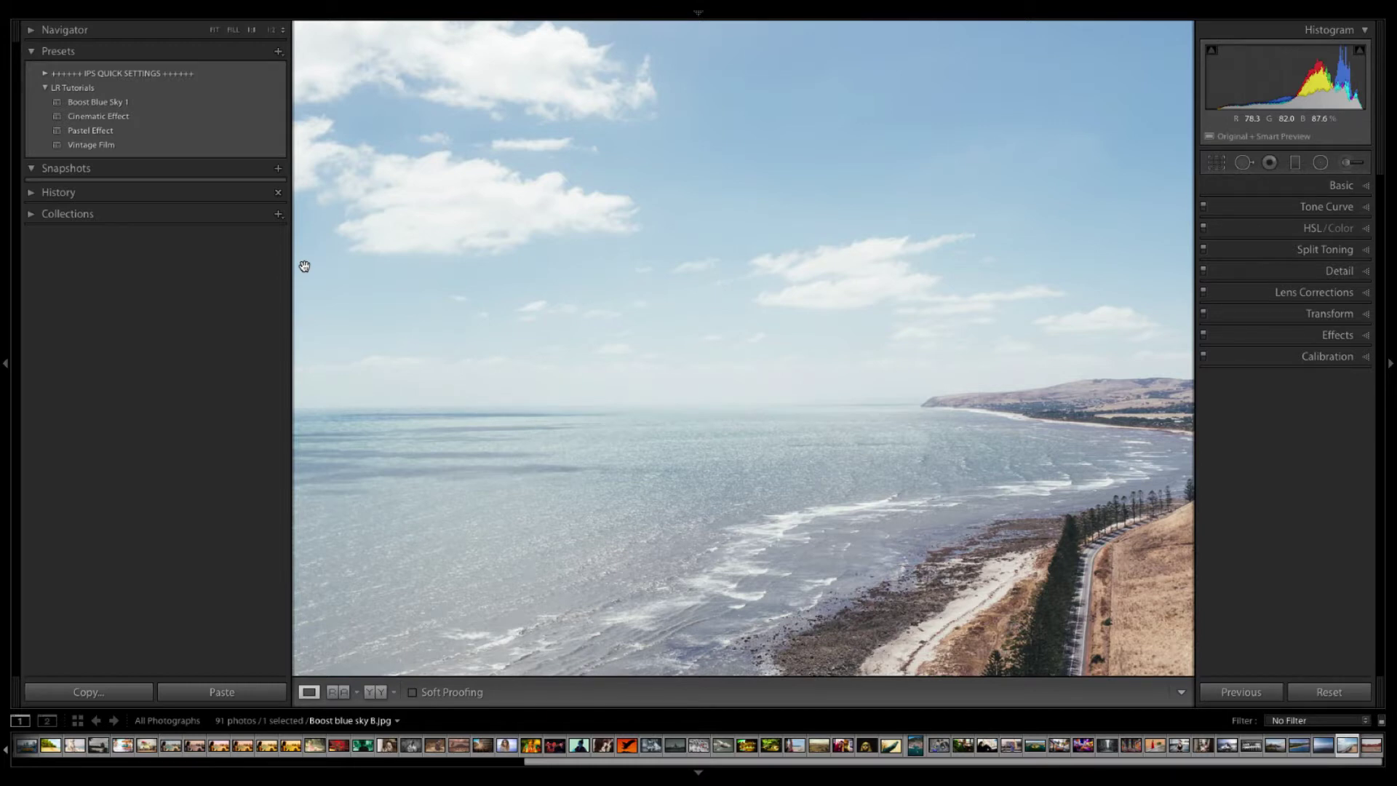
Step: Draw a graduated filter over the sky from the photo's upper edge down to the horizon
click(1295, 163)
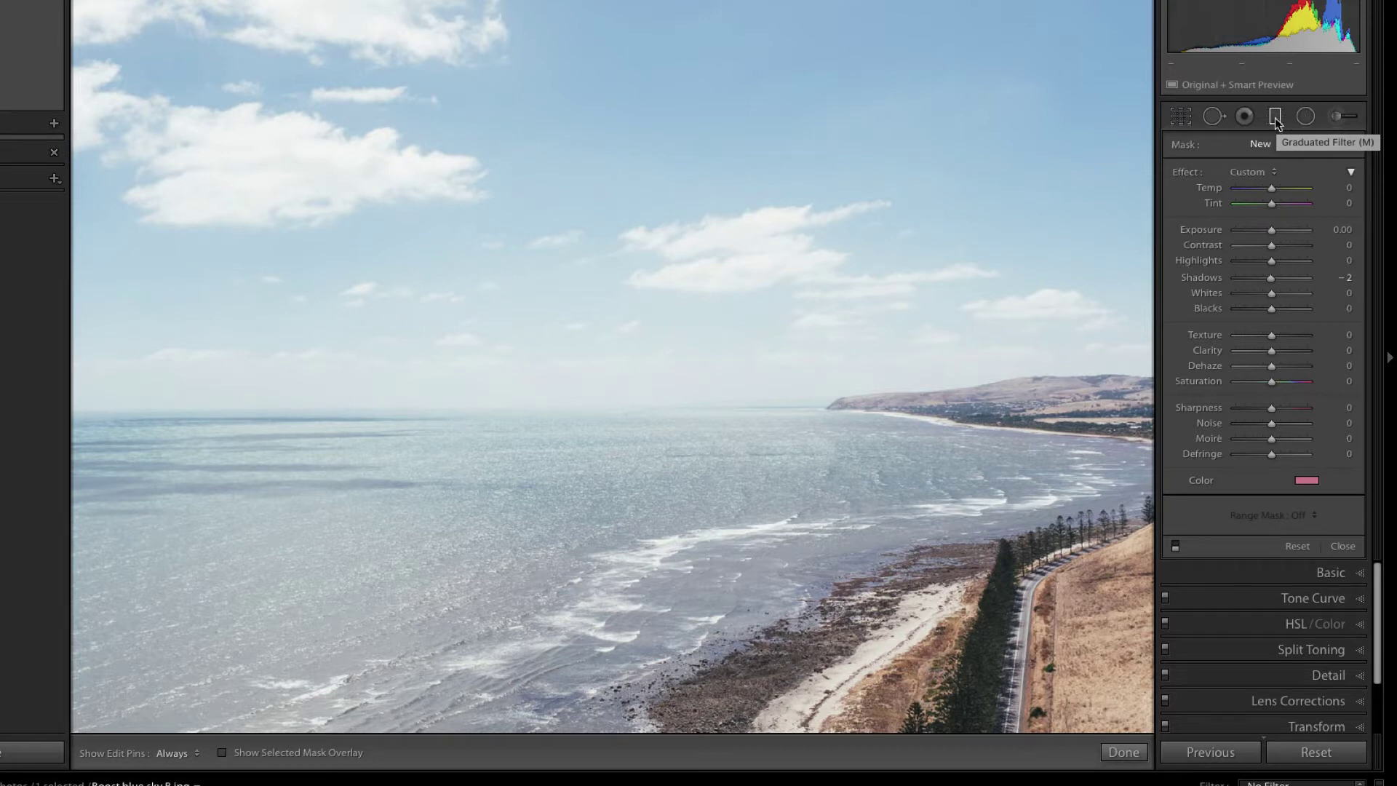
click(1275, 118)
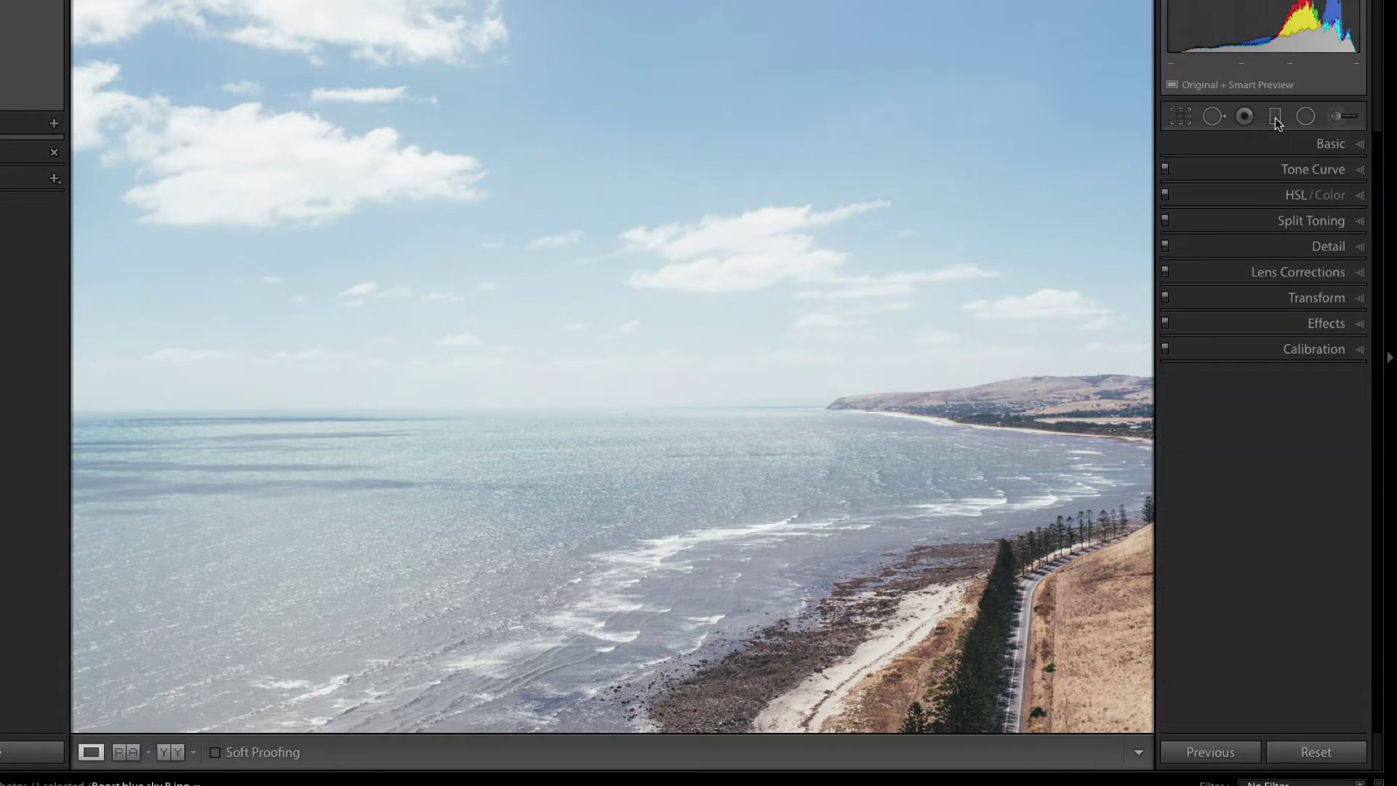
click(1281, 118)
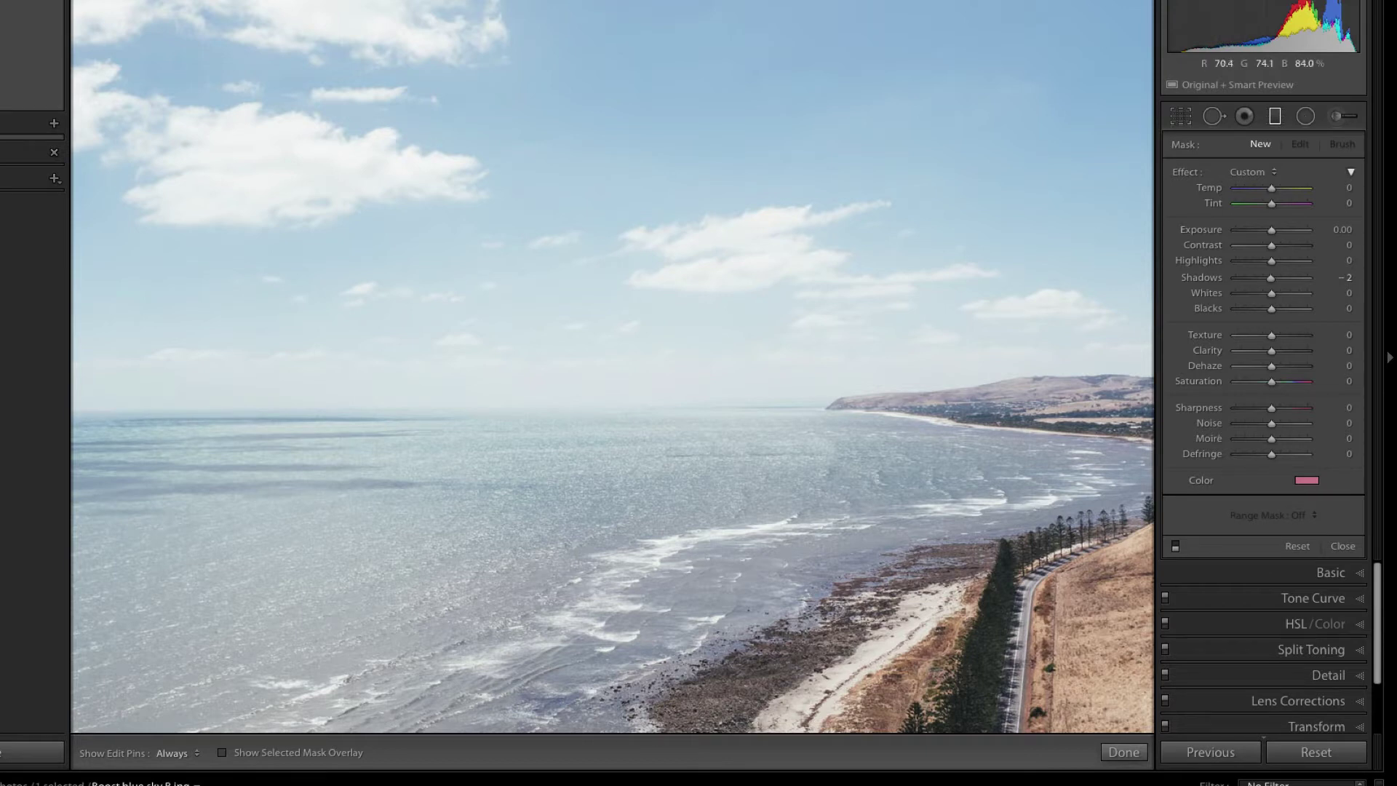
drag(594, 0, 603, 409)
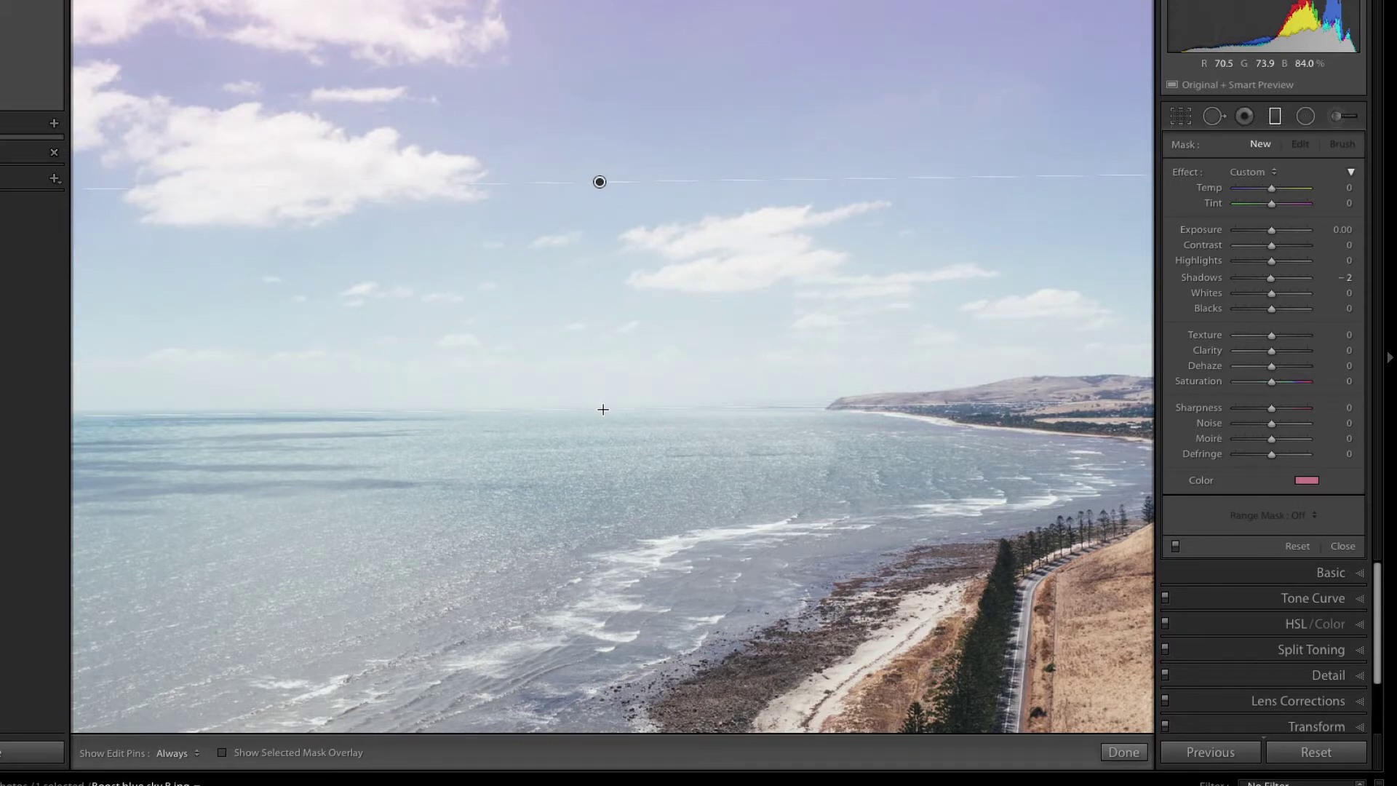
drag(603, 409, 605, 405)
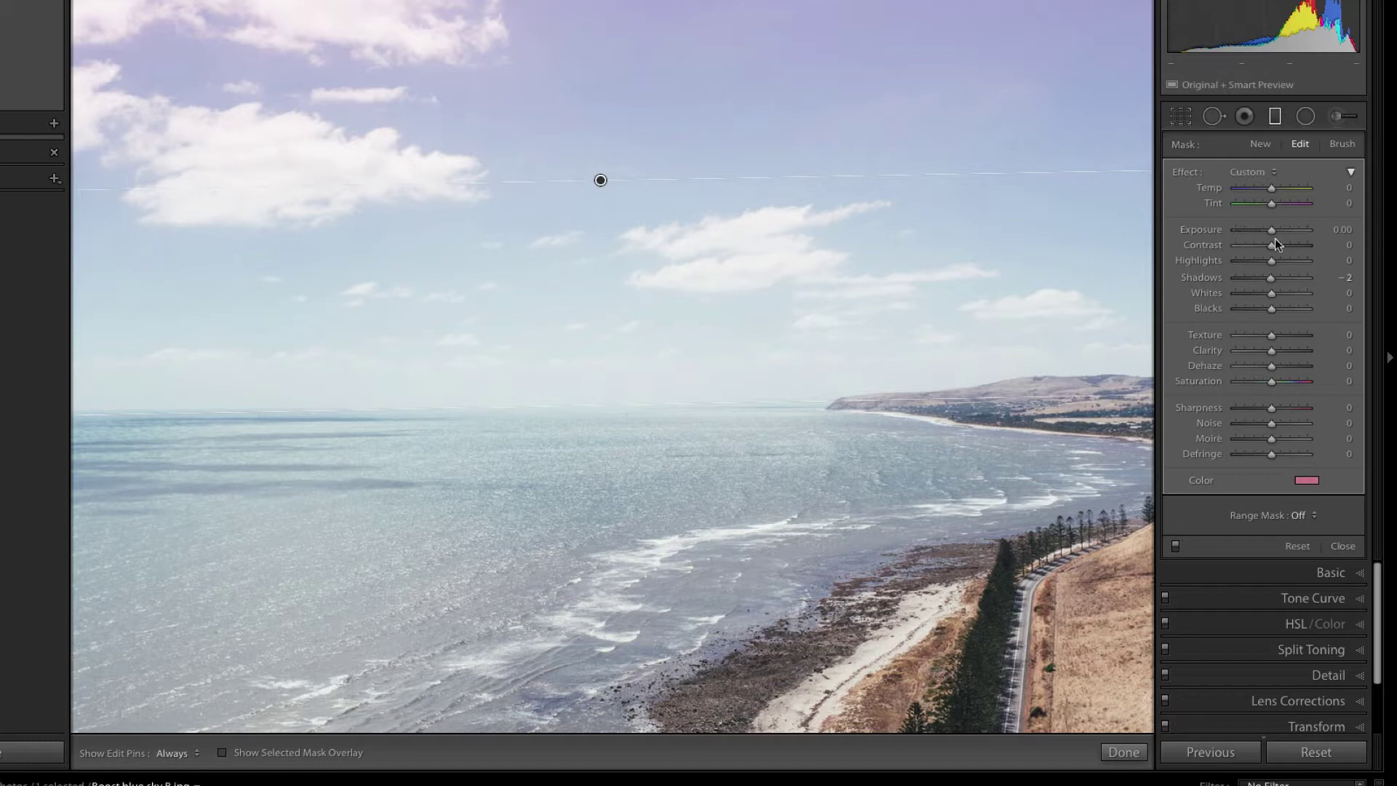
Step: Reset the graduated filter's exposure to 0.00 and level its center line with the horizon
mouse_move(1270, 232)
mouse_down()
mouse_move(1289, 226)
mouse_move(1240, 235)
mouse_move(1295, 230)
mouse_move(1246, 237)
mouse_move(1268, 237)
mouse_up()
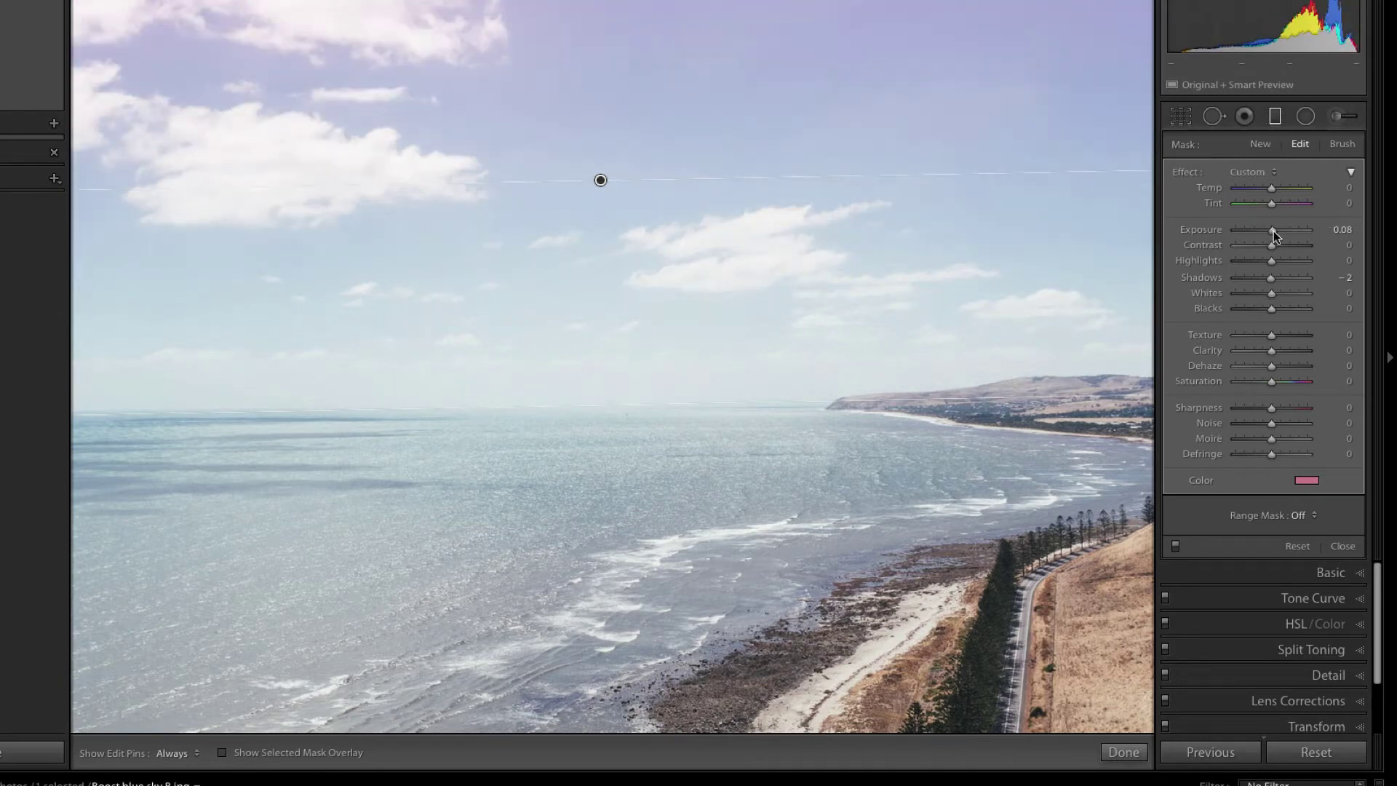
double_click(1273, 230)
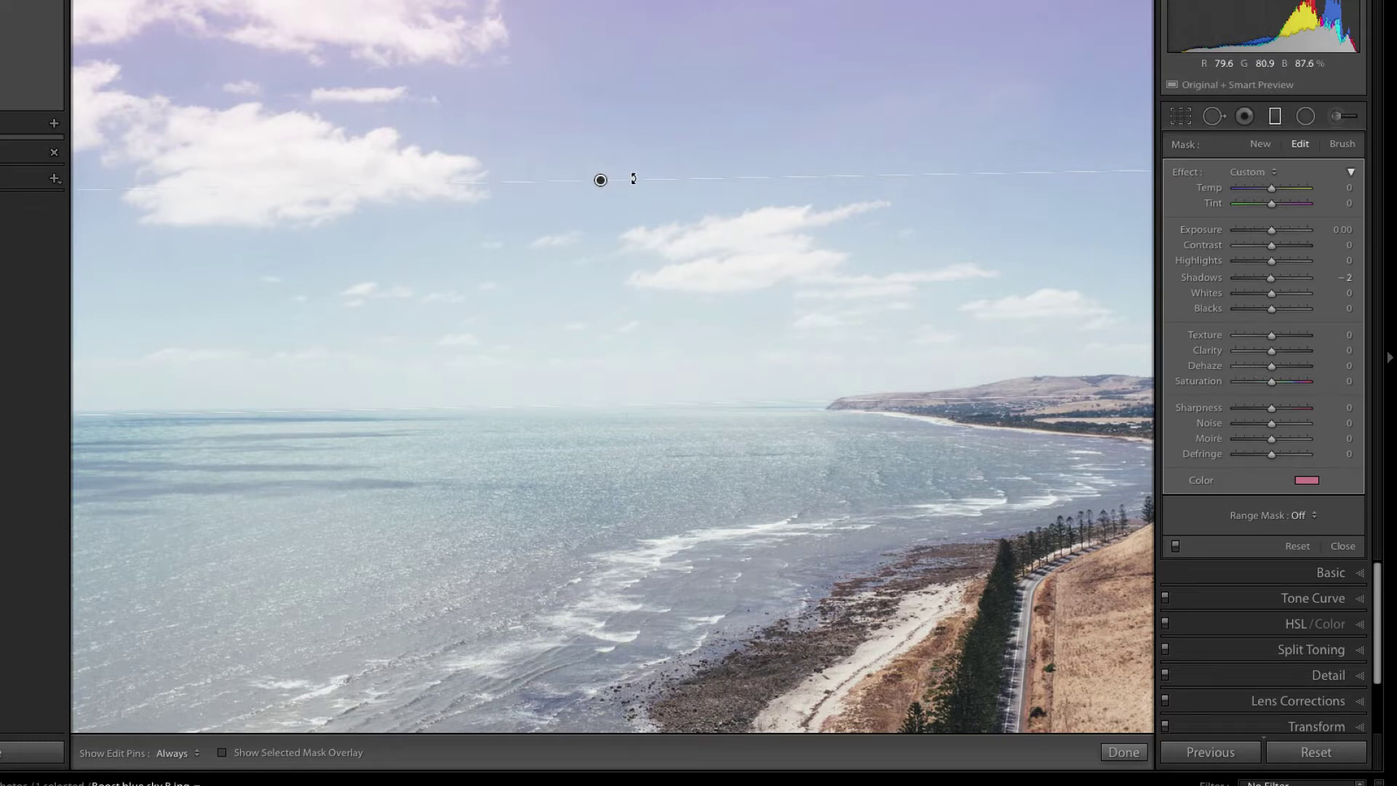
mouse_move(633, 178)
mouse_down()
mouse_move(580, 153)
mouse_move(545, 184)
mouse_move(577, 153)
mouse_move(641, 160)
mouse_move(650, 180)
mouse_up()
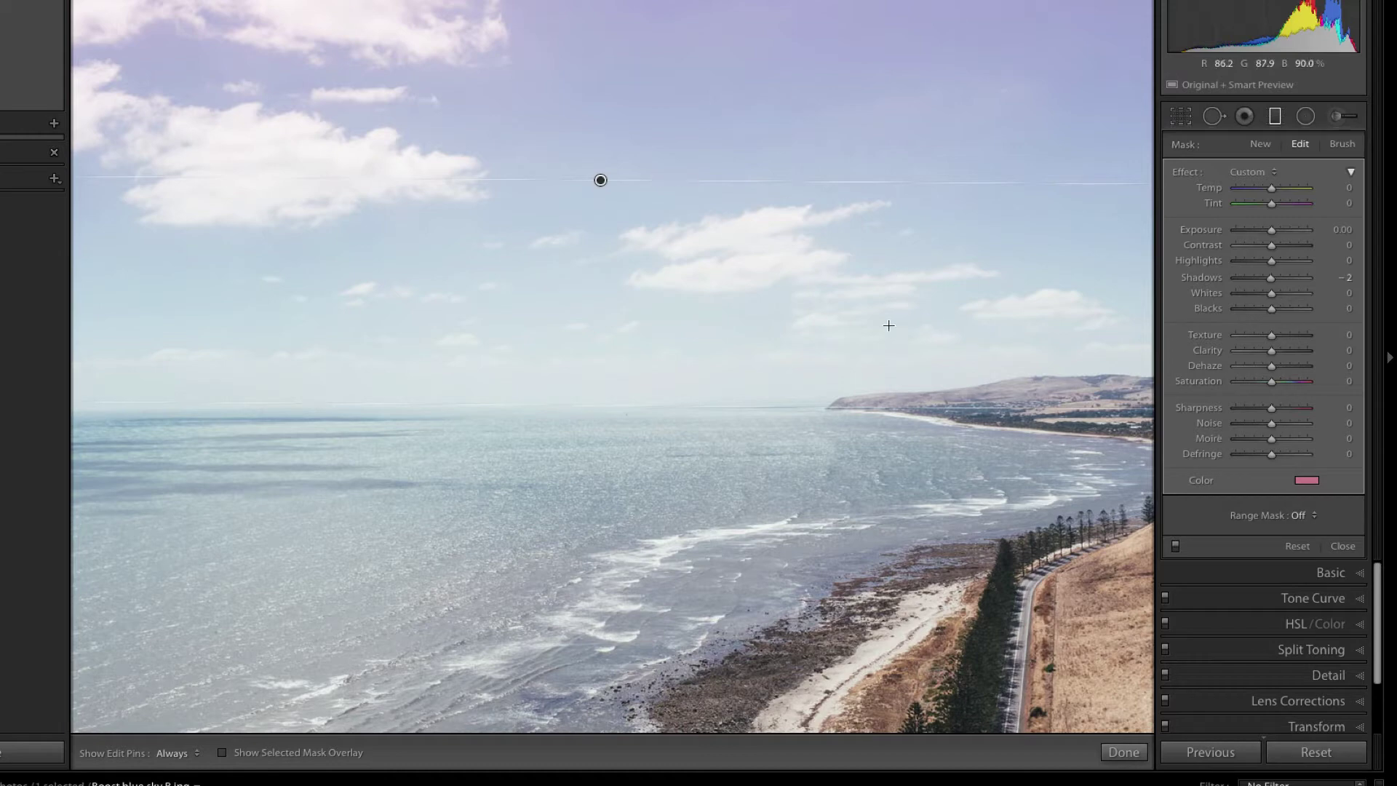
Step: Set the sky filter's contrast to 40 and highlights to -41, and reset its shadows to 0
mouse_move(1273, 228)
mouse_down()
mouse_move(1245, 230)
mouse_move(1272, 233)
mouse_up()
drag(1272, 246, 1285, 245)
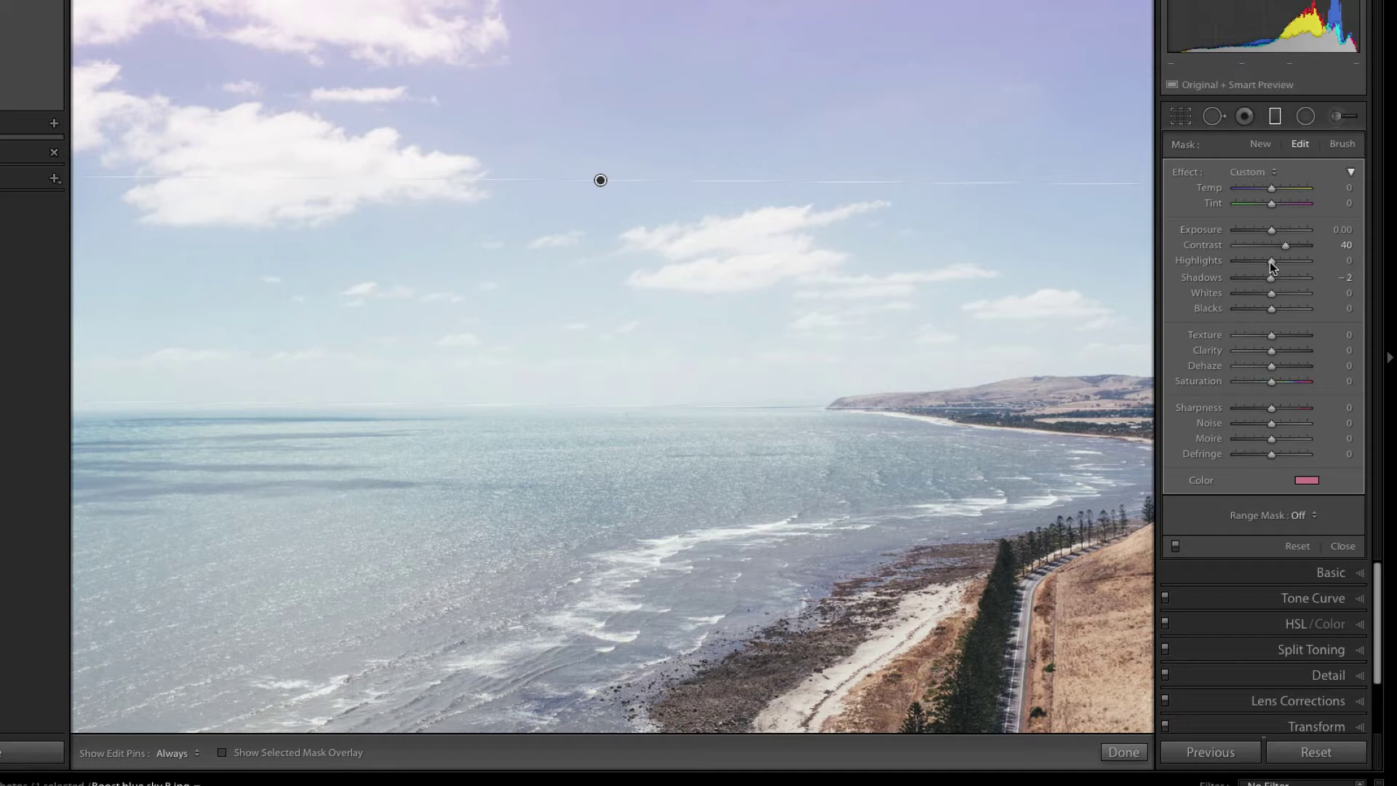
drag(1272, 262, 1260, 262)
drag(1259, 266, 1257, 266)
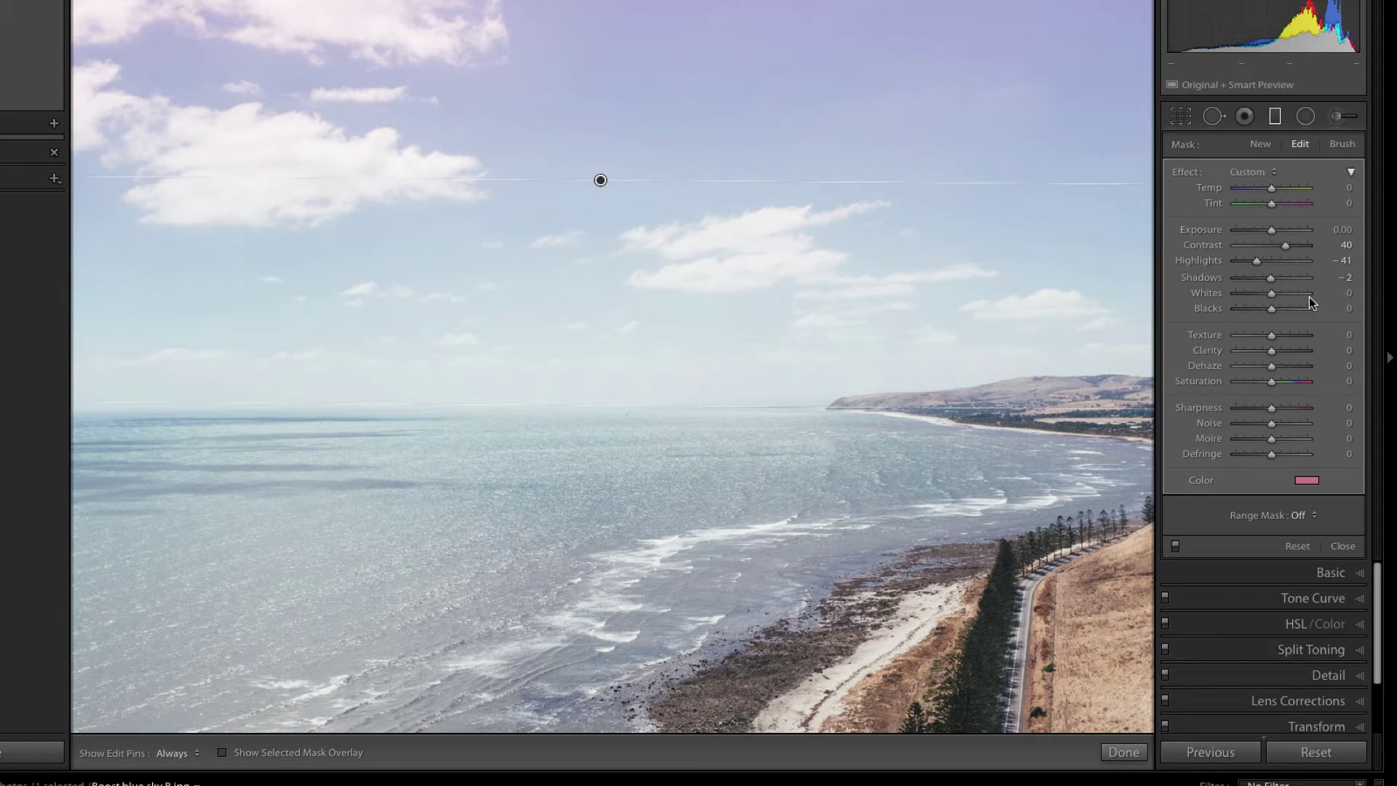
double_click(1270, 279)
Step: Set the sky filter's clarity to 30, saturation to 60 and temperature to -39
drag(1273, 352, 1282, 349)
drag(1272, 381, 1292, 379)
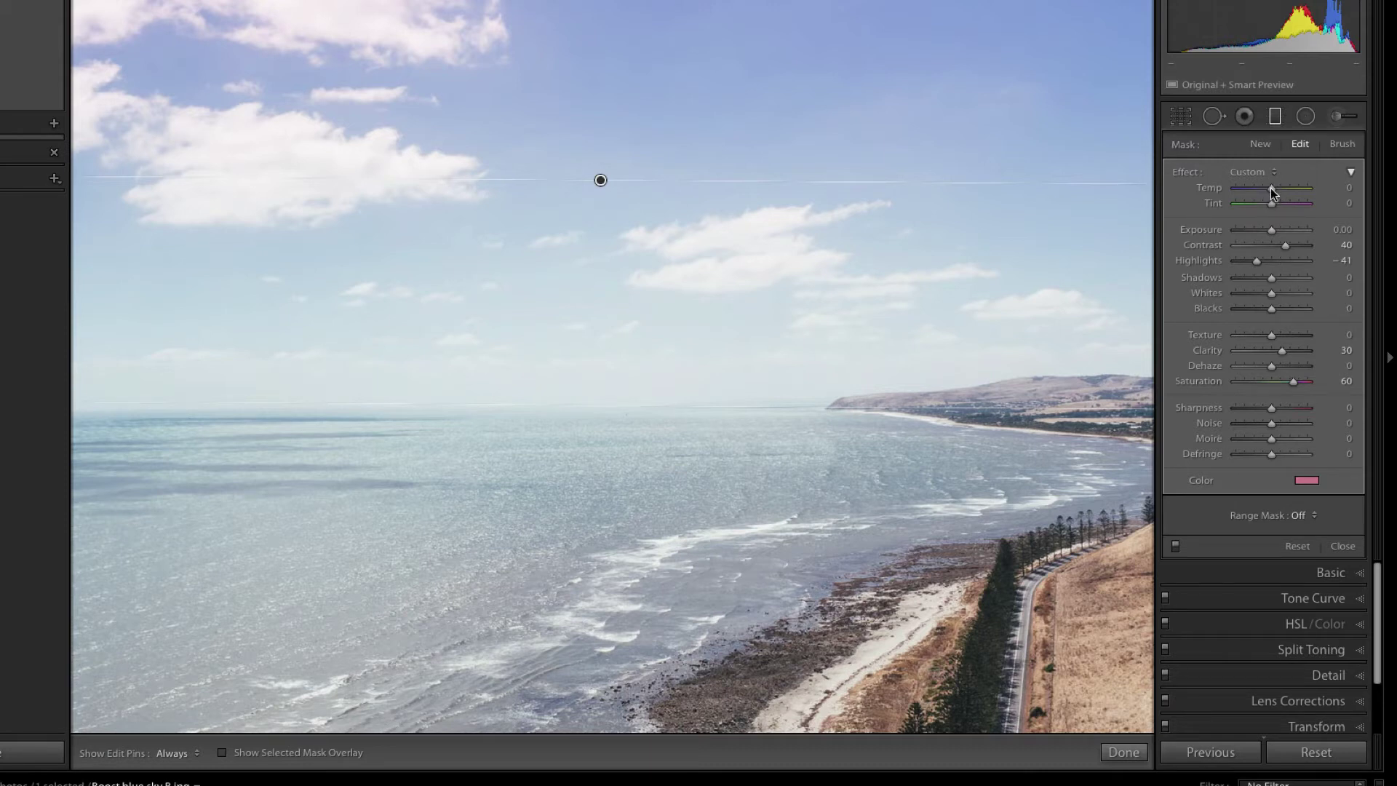
drag(1271, 190, 1256, 188)
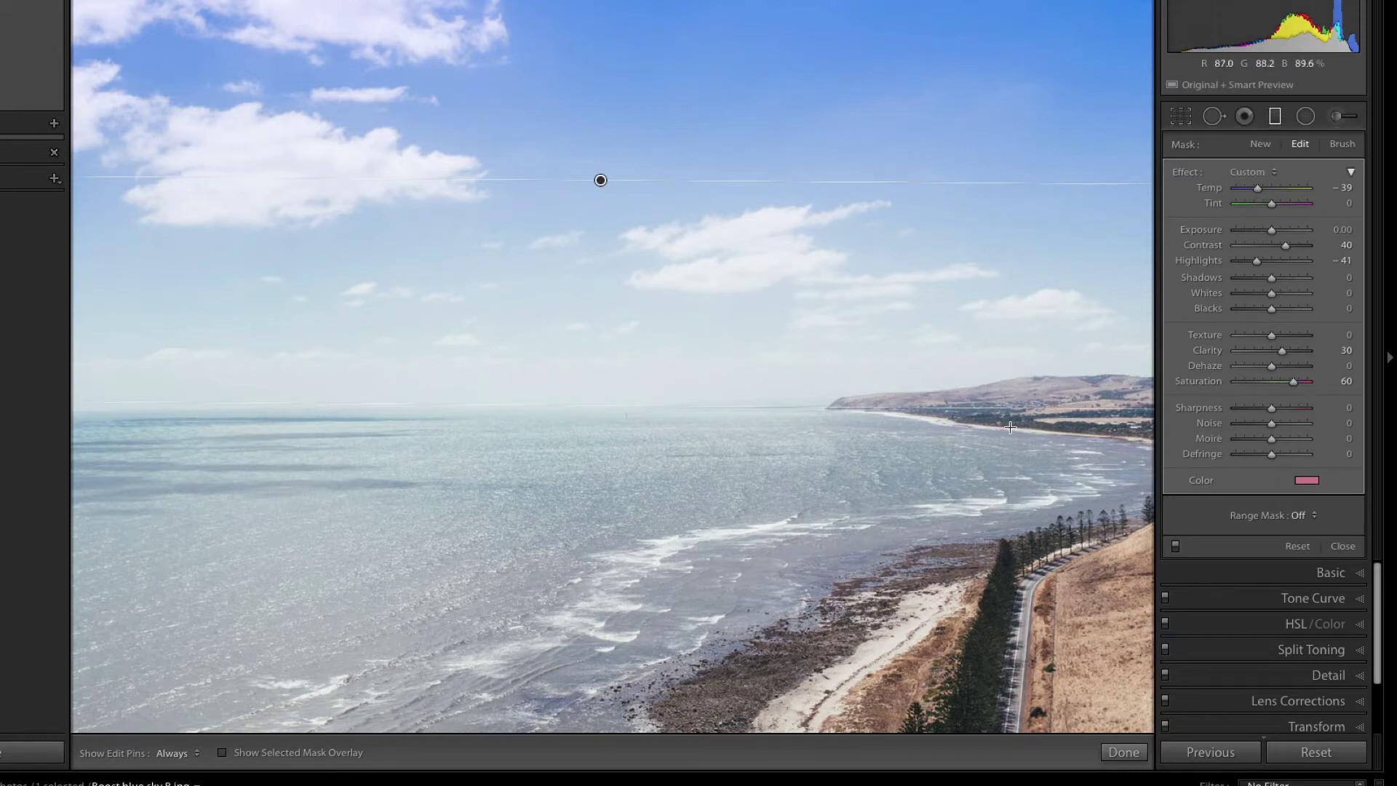
Step: Change the graduated filter's color tint to a saturated blue with a hue of about 229
click(1303, 481)
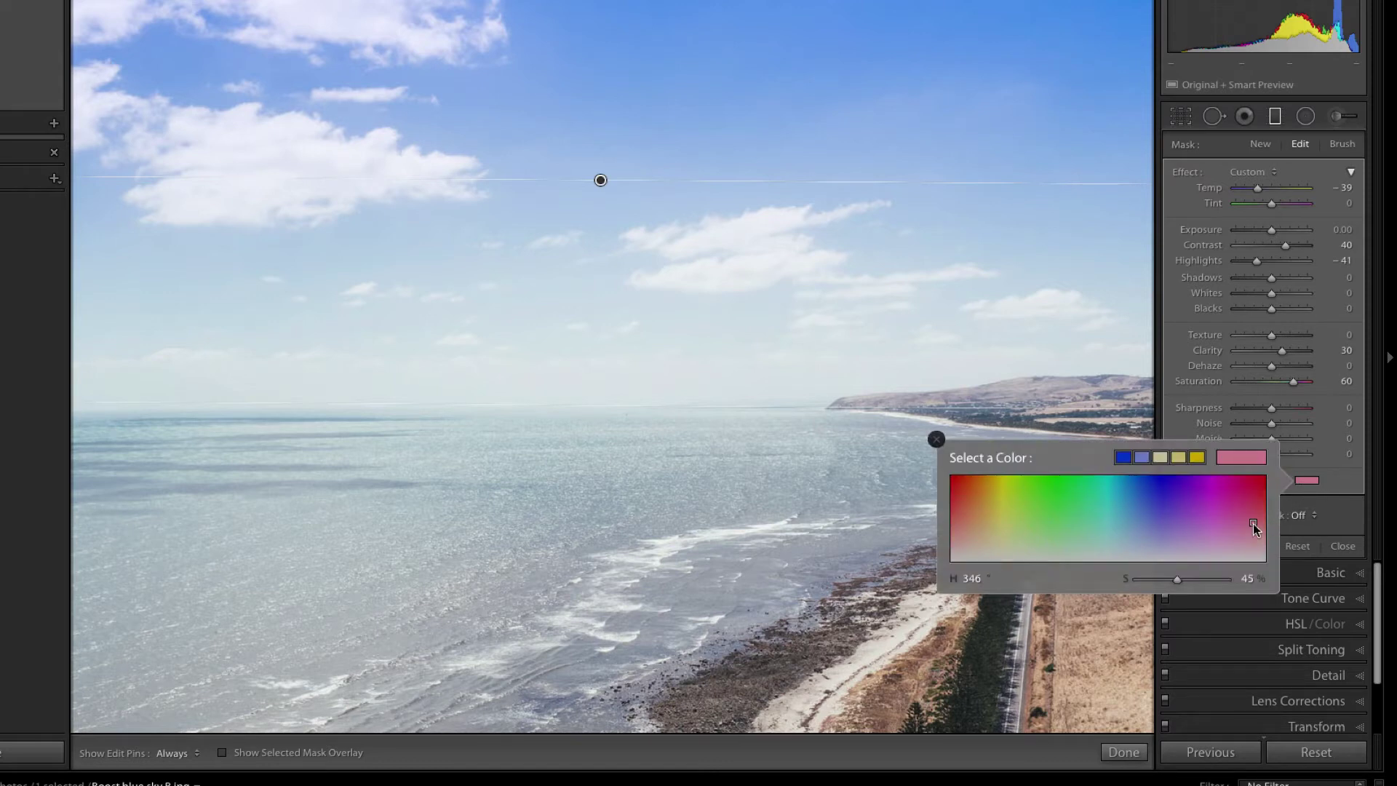
mouse_move(1253, 523)
mouse_down()
mouse_move(1190, 484)
mouse_move(1171, 485)
mouse_move(1169, 502)
mouse_move(1211, 509)
mouse_move(1093, 532)
mouse_move(998, 497)
mouse_move(1068, 501)
mouse_move(1125, 536)
mouse_move(1153, 482)
mouse_up()
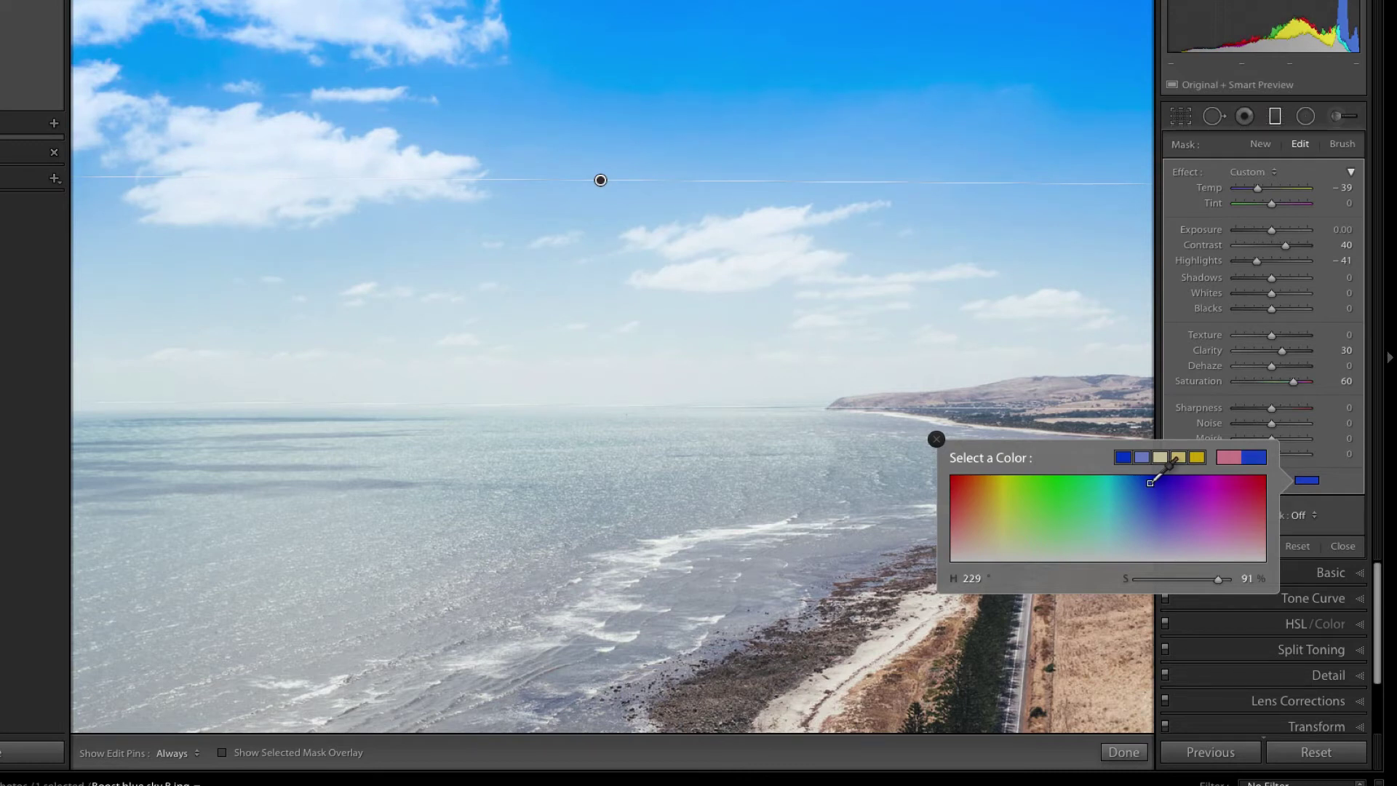
drag(1151, 482, 1150, 485)
click(935, 440)
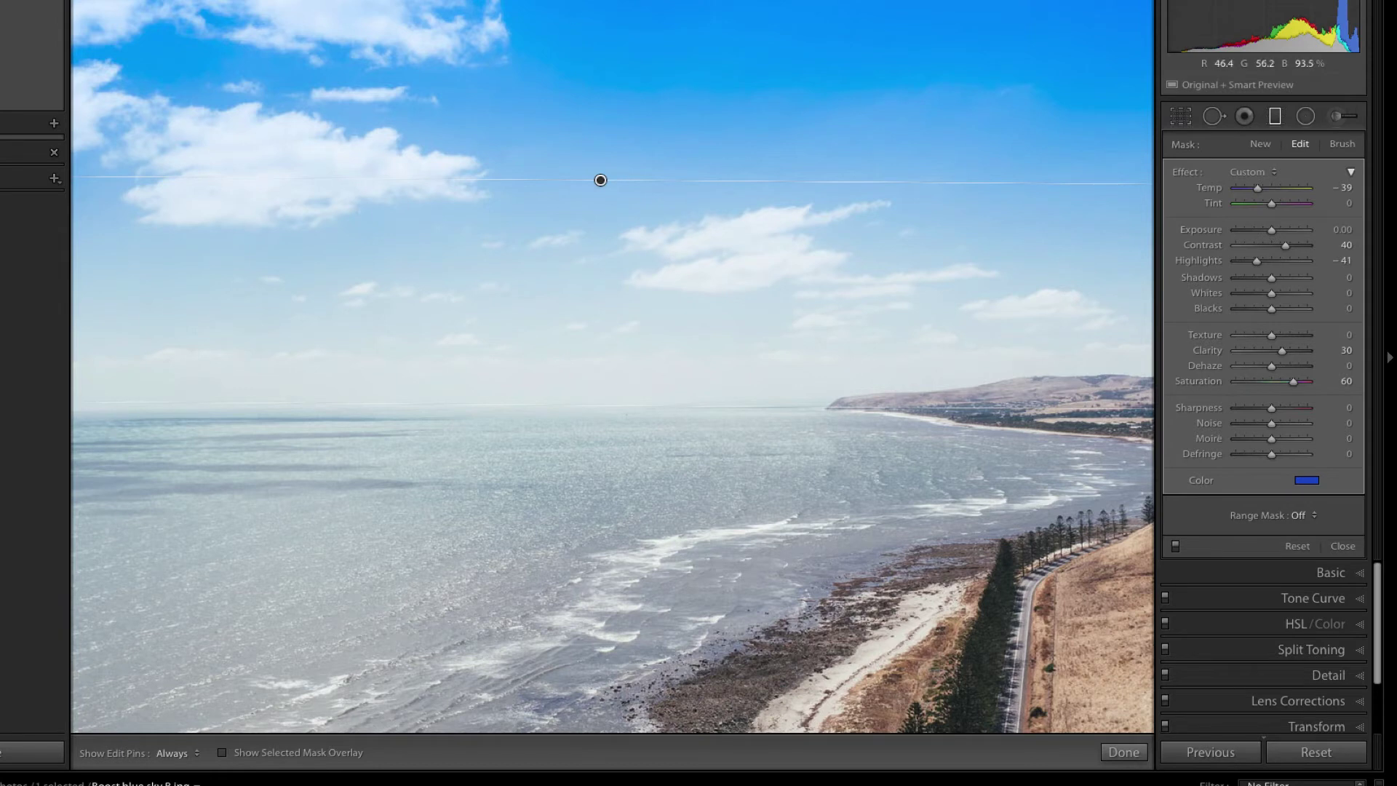
Step: Move the graduated filter down so its center sits just above the horizon, keeping it level
drag(601, 179, 578, 350)
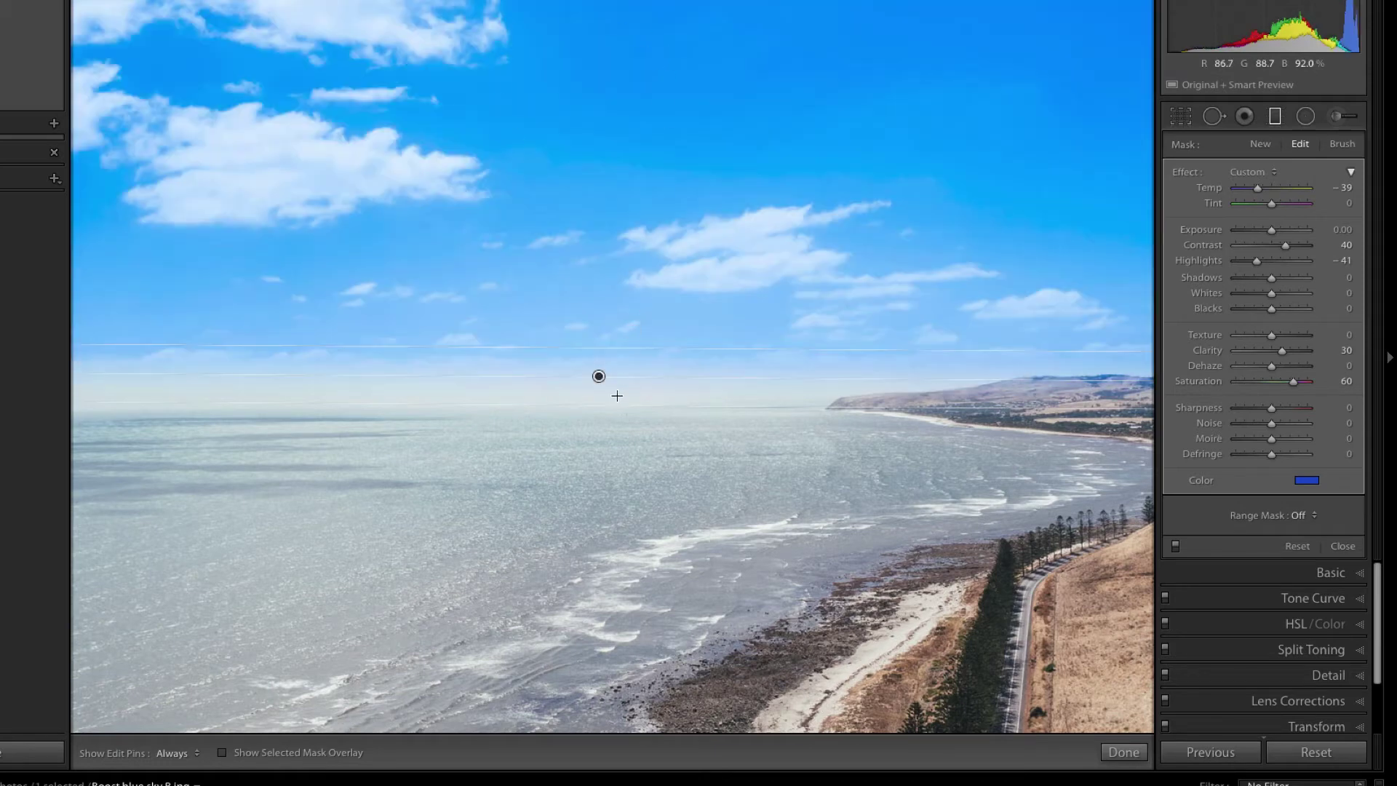
mouse_move(598, 376)
mouse_down()
mouse_move(583, 219)
mouse_move(594, 381)
mouse_up()
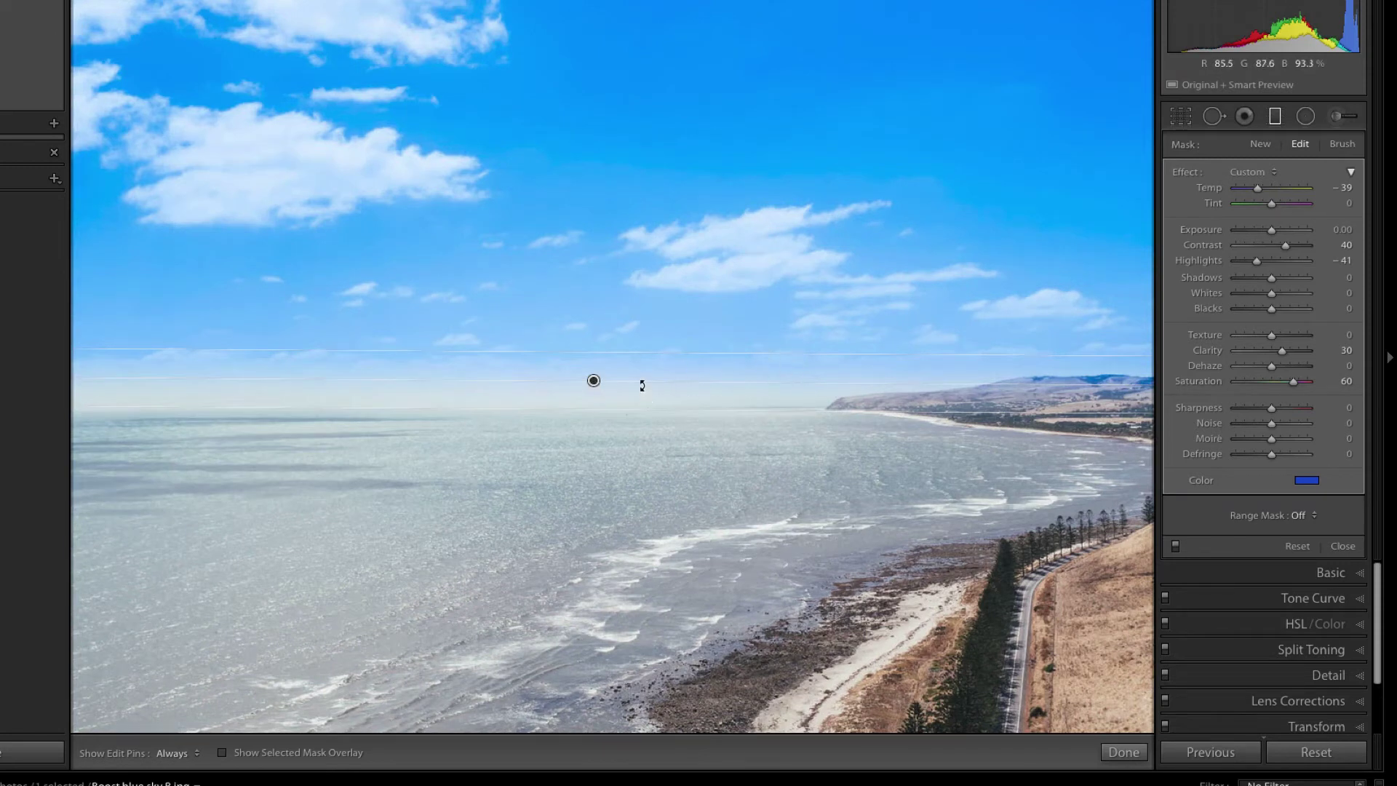
drag(641, 384, 614, 355)
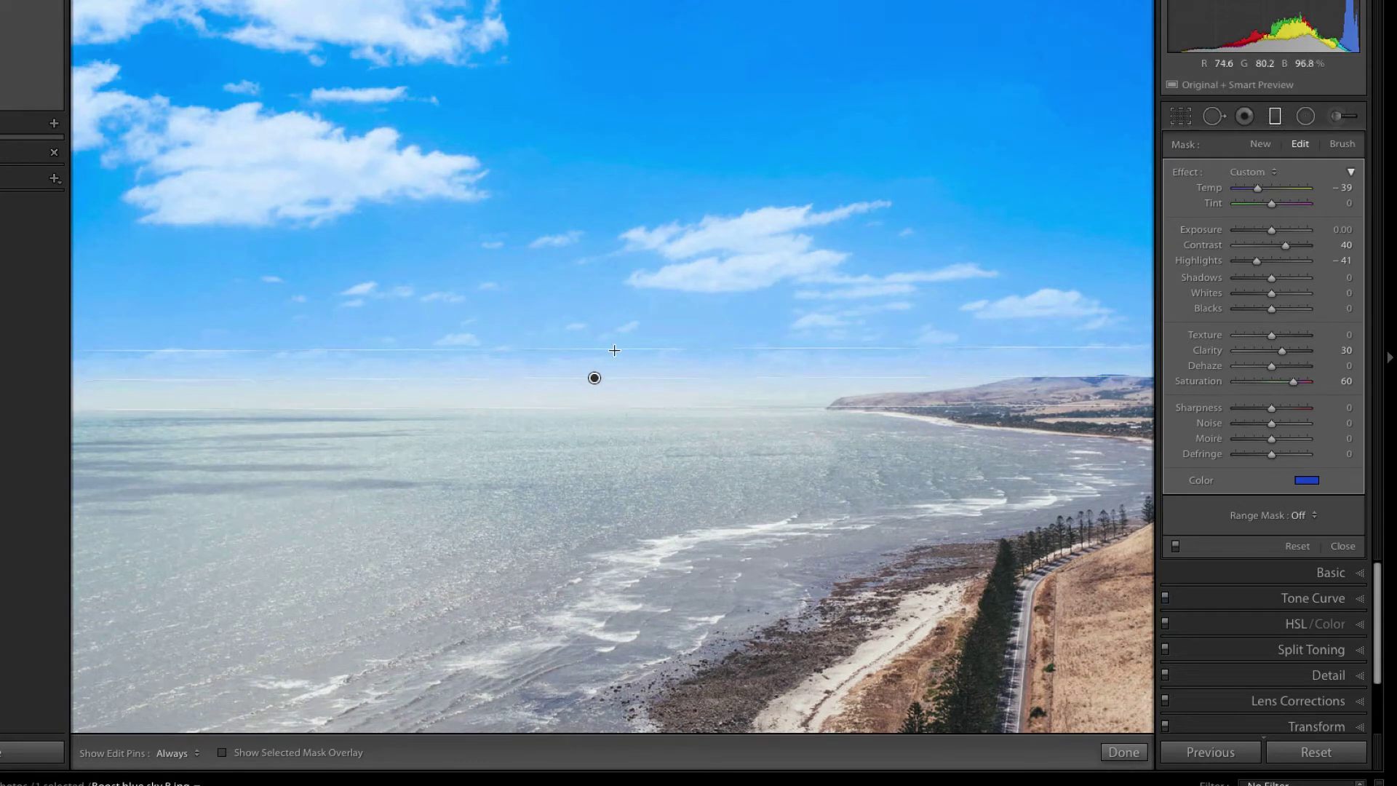
click(1274, 118)
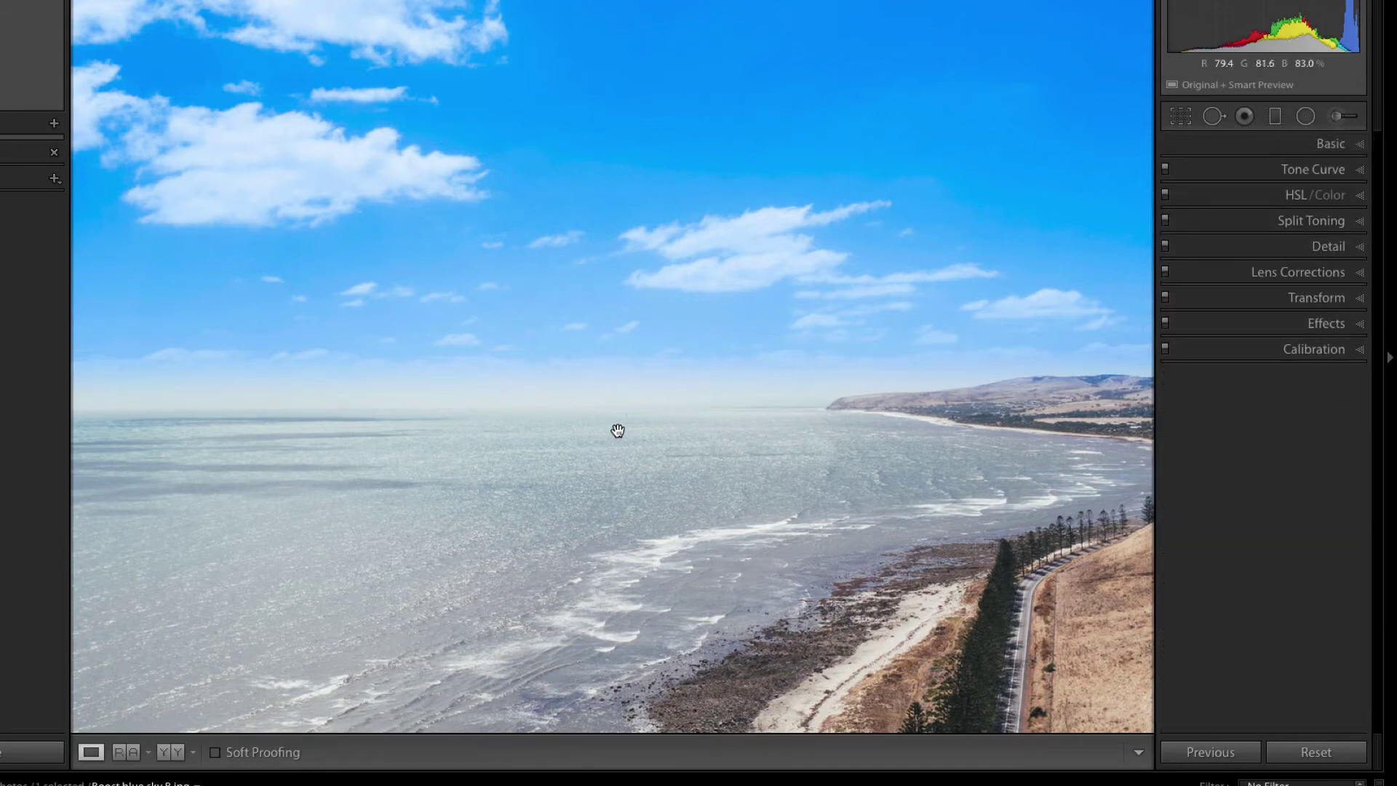
click(1275, 116)
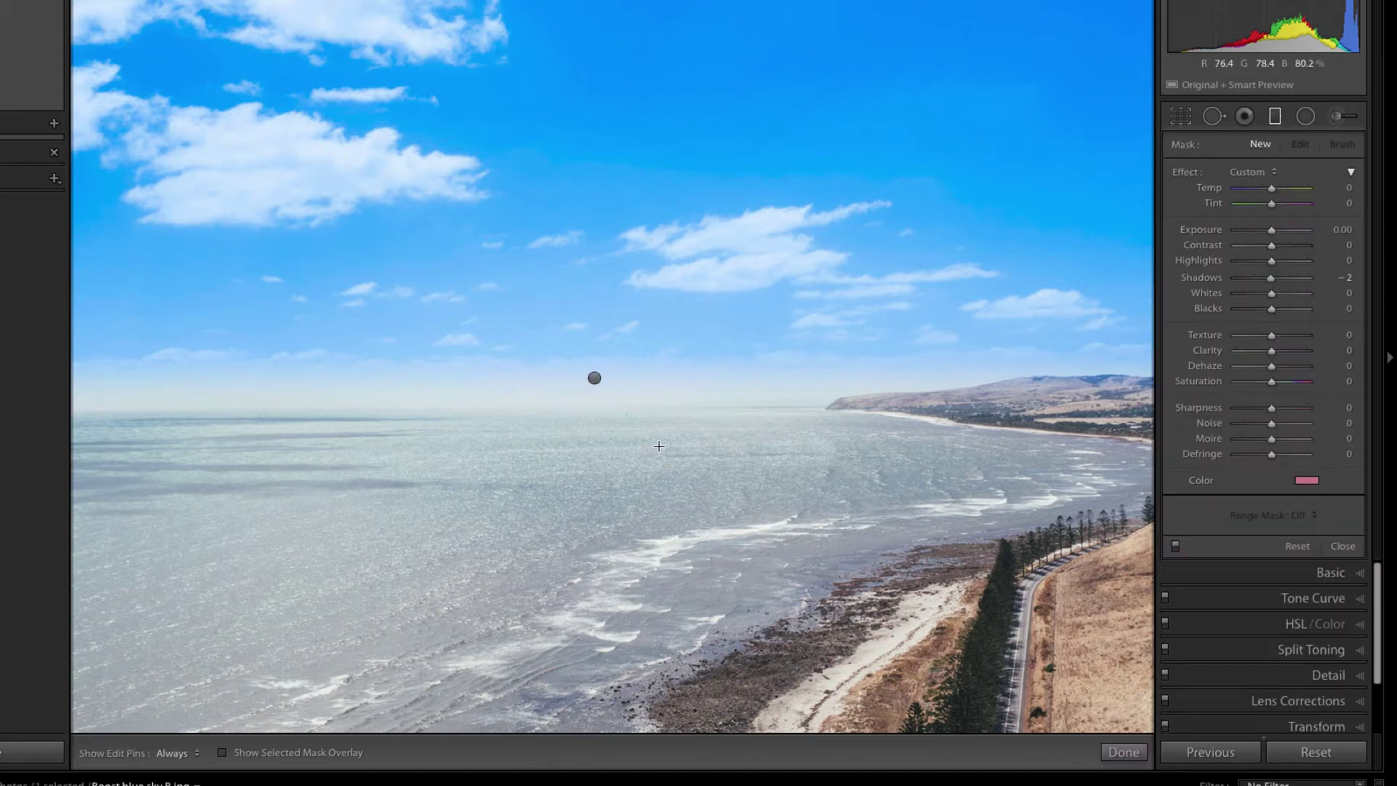
drag(594, 380, 595, 408)
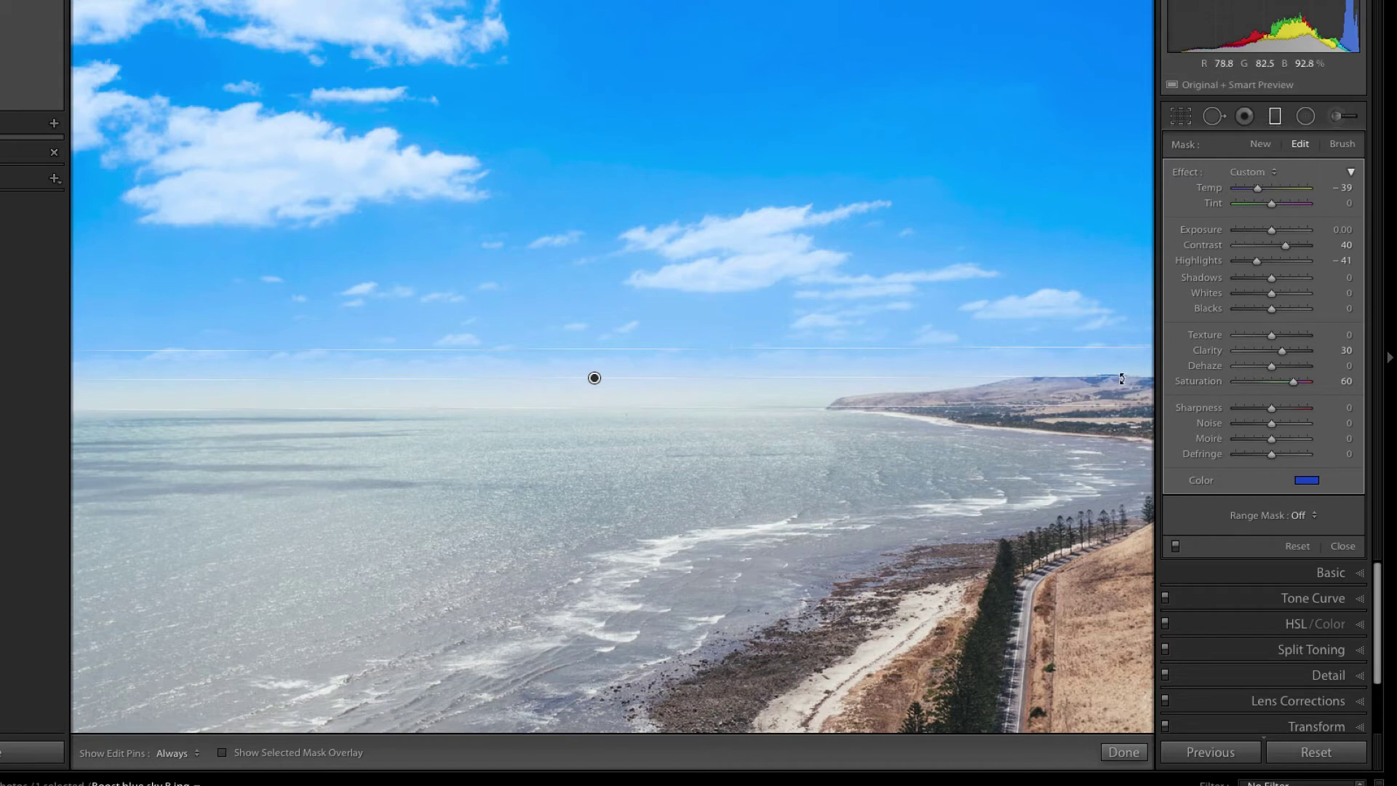
drag(806, 394, 663, 383)
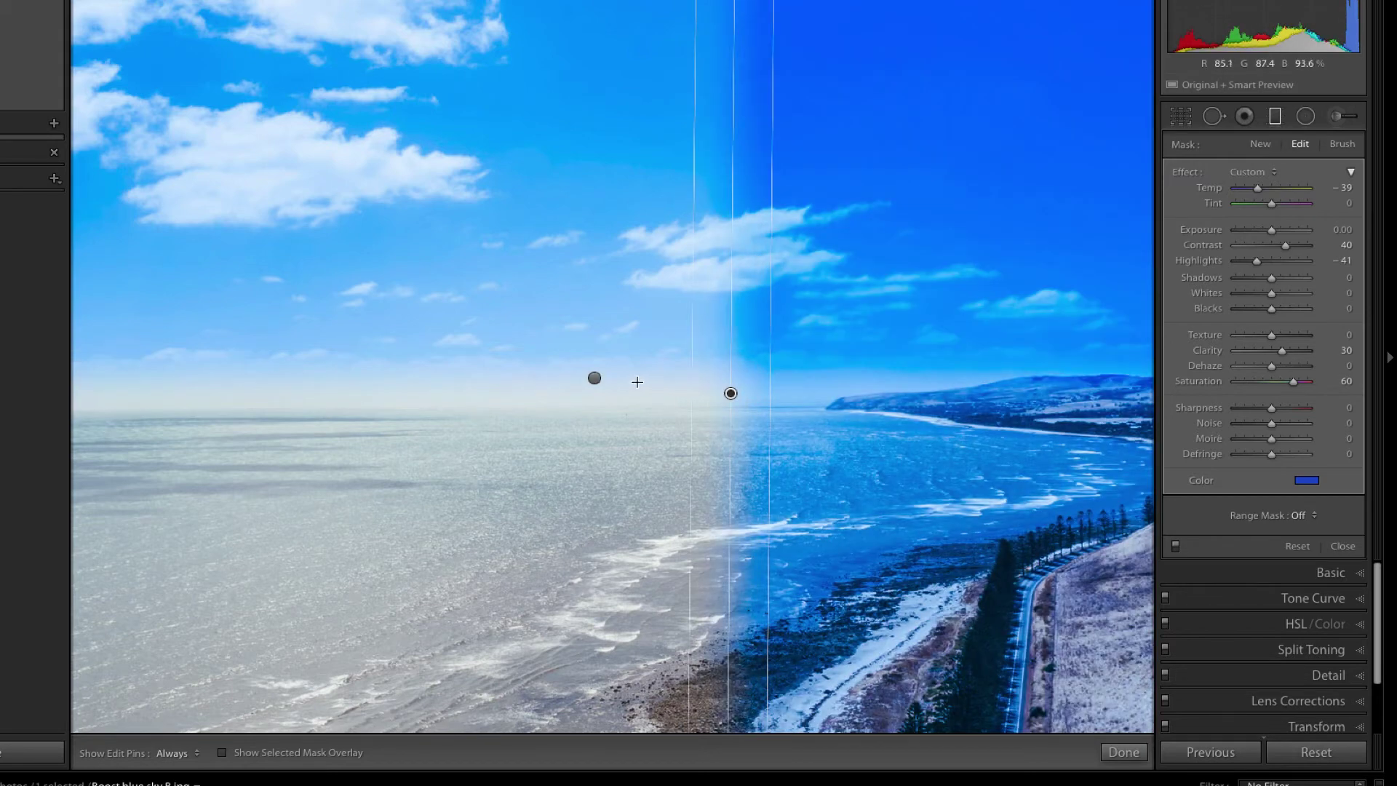
key(ctrl+z)
Step: Narrow the existing sky filter's transition to a thin band along the horizon
click(593, 379)
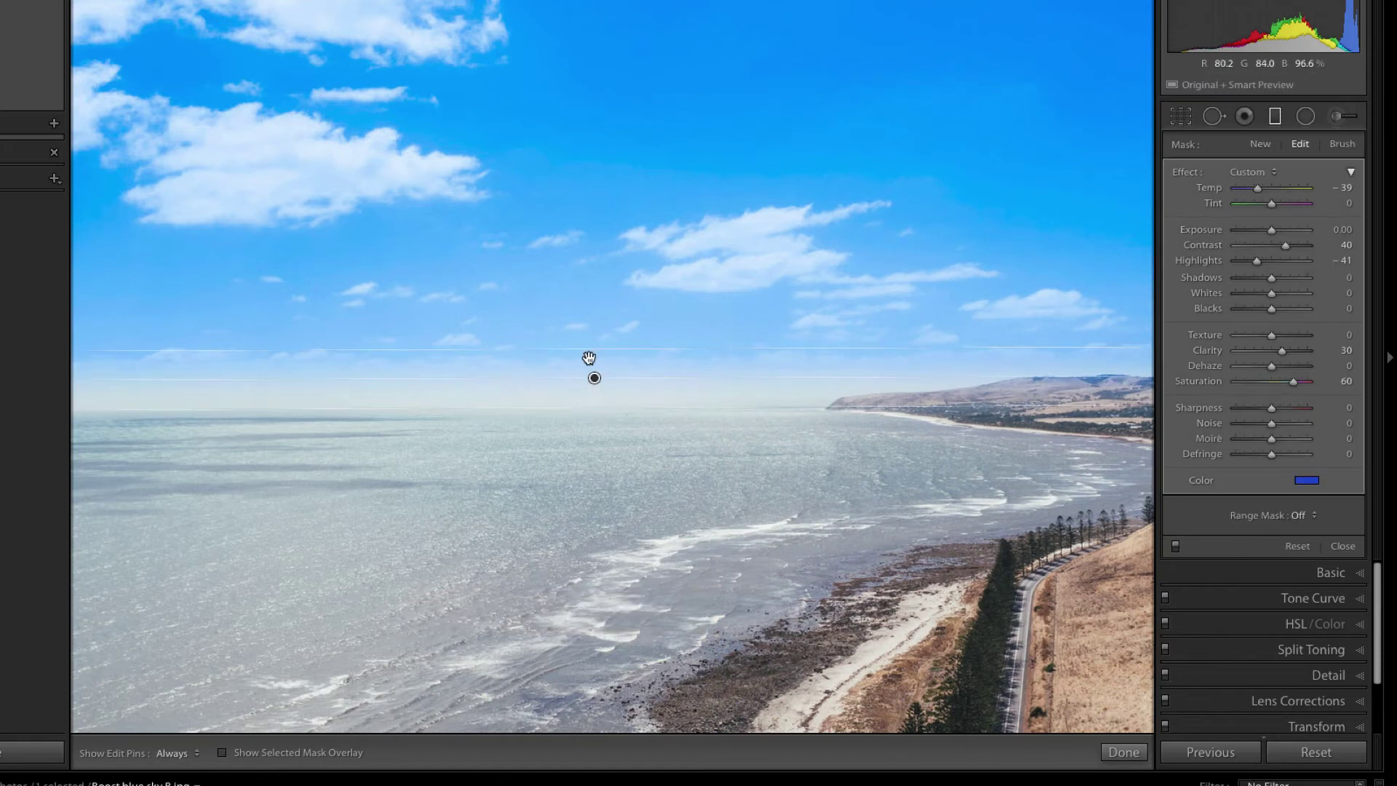
drag(596, 349, 594, 397)
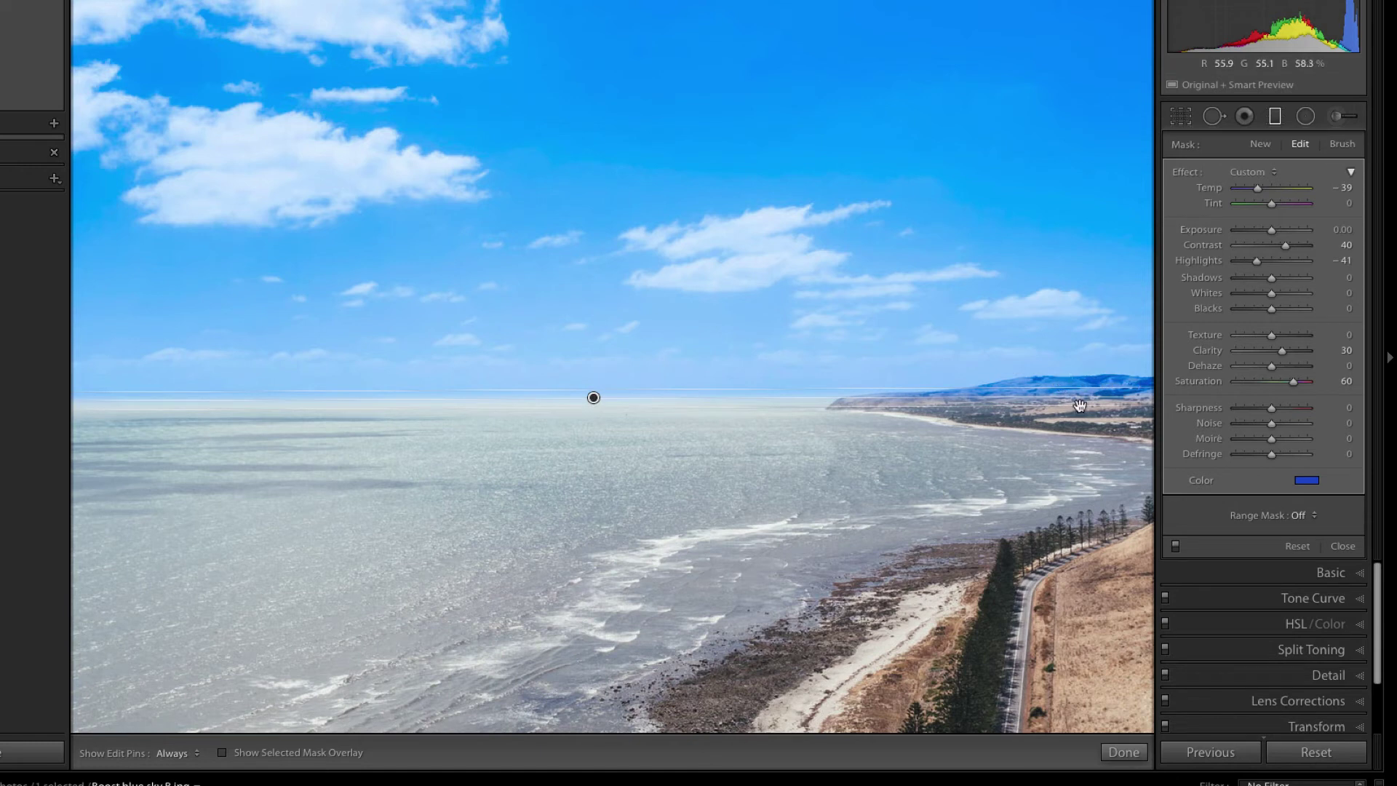
Step: Add a luminance range mask to the sky filter with range 66/100 and smoothness 57
click(1308, 516)
click(1313, 538)
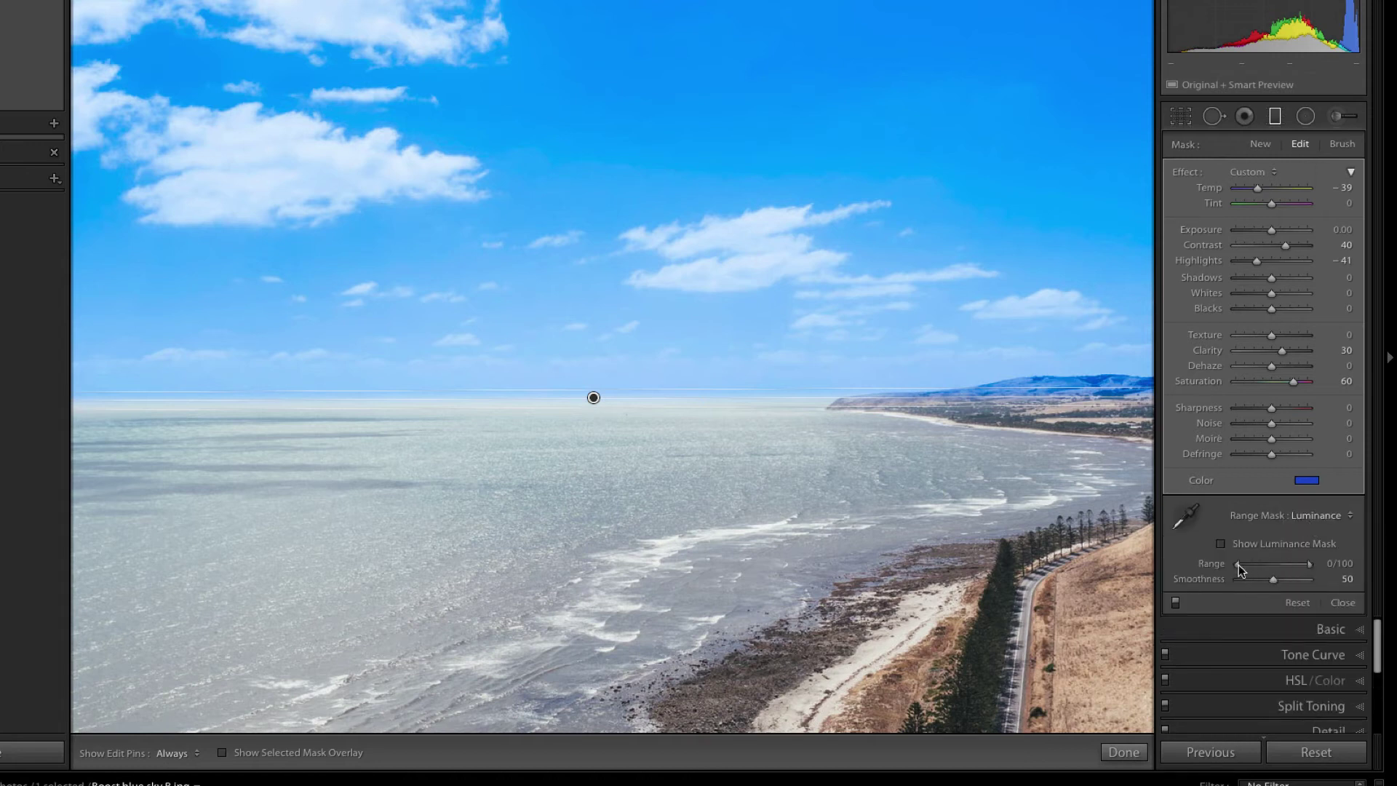
drag(1238, 564, 1287, 566)
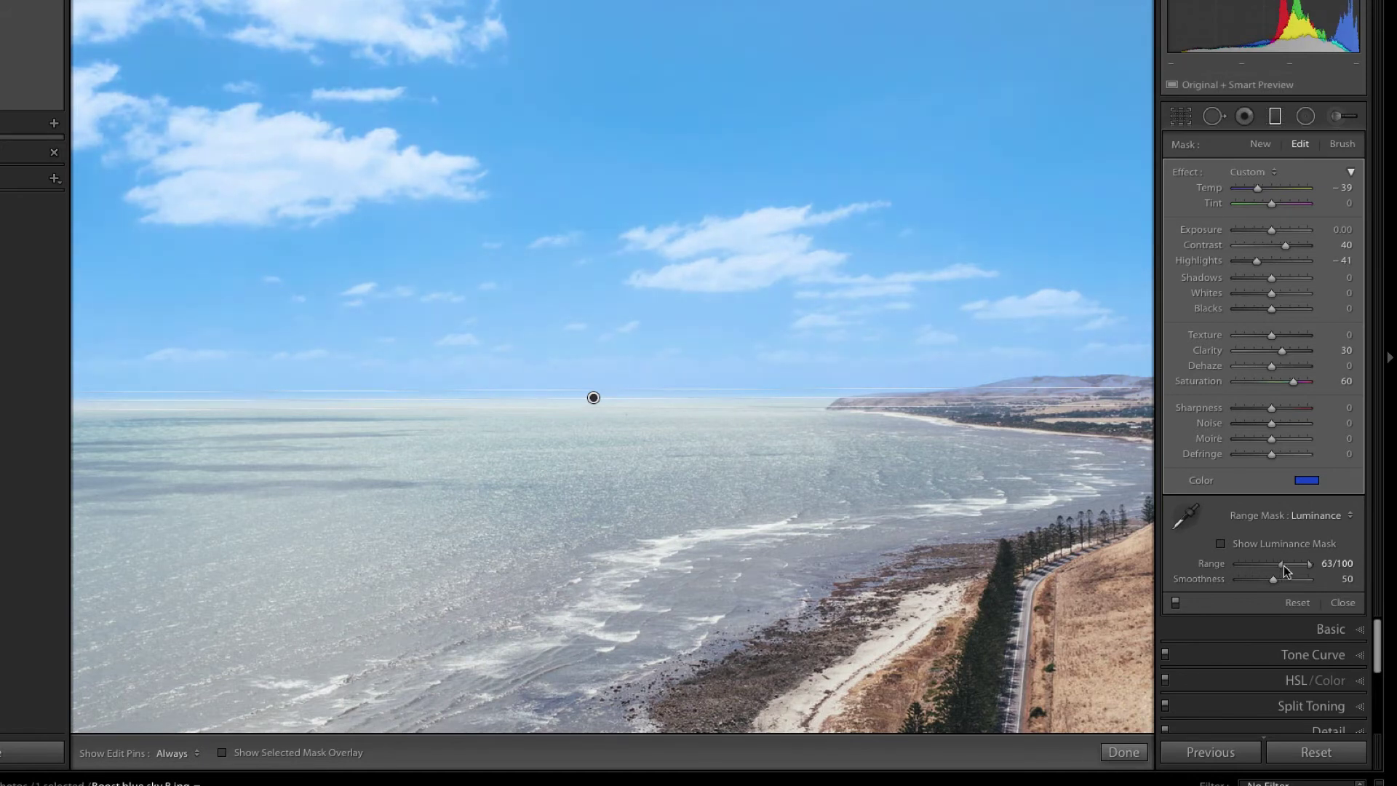
drag(1285, 565, 1283, 565)
drag(1282, 576, 1276, 579)
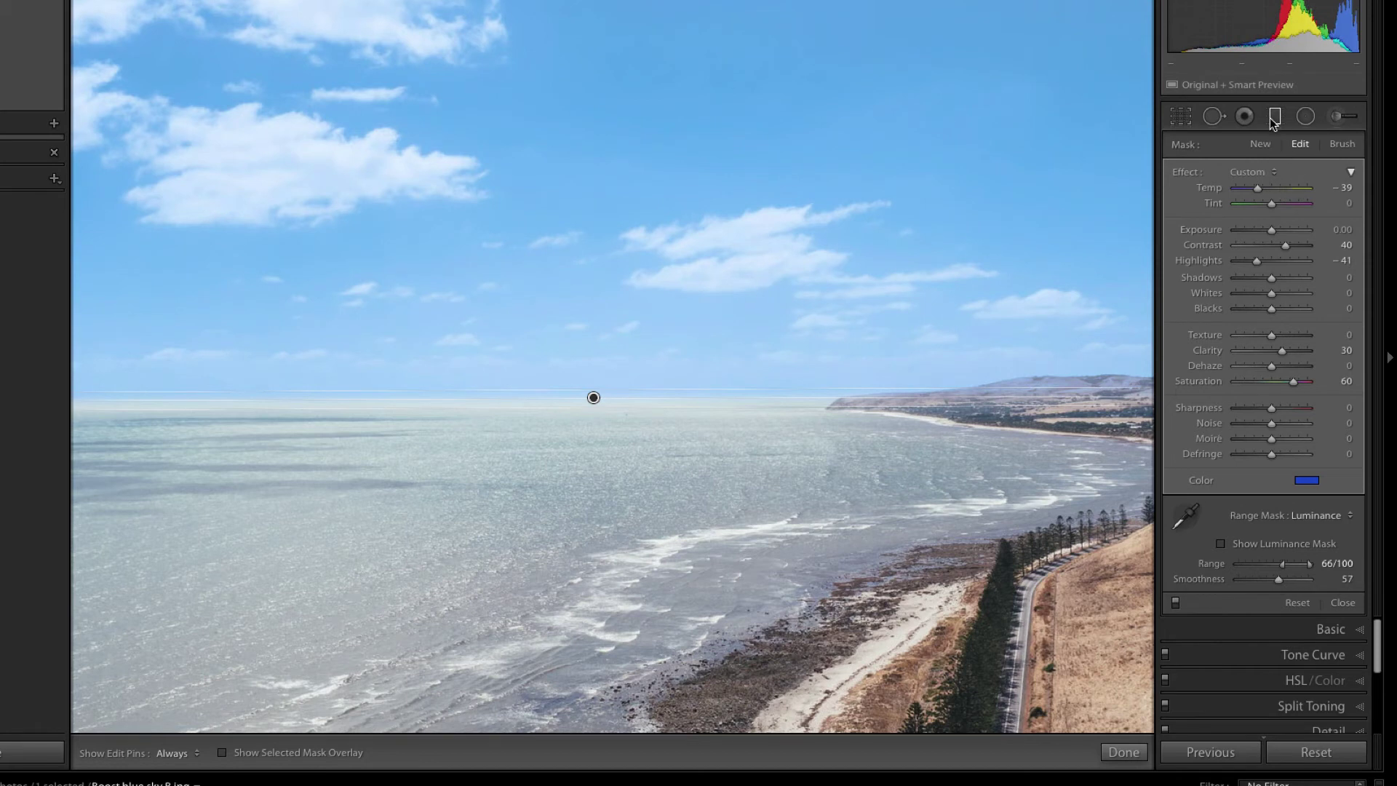
Step: Compare the photo with and without the graduated filter, and view the result without the filter guides
click(1176, 603)
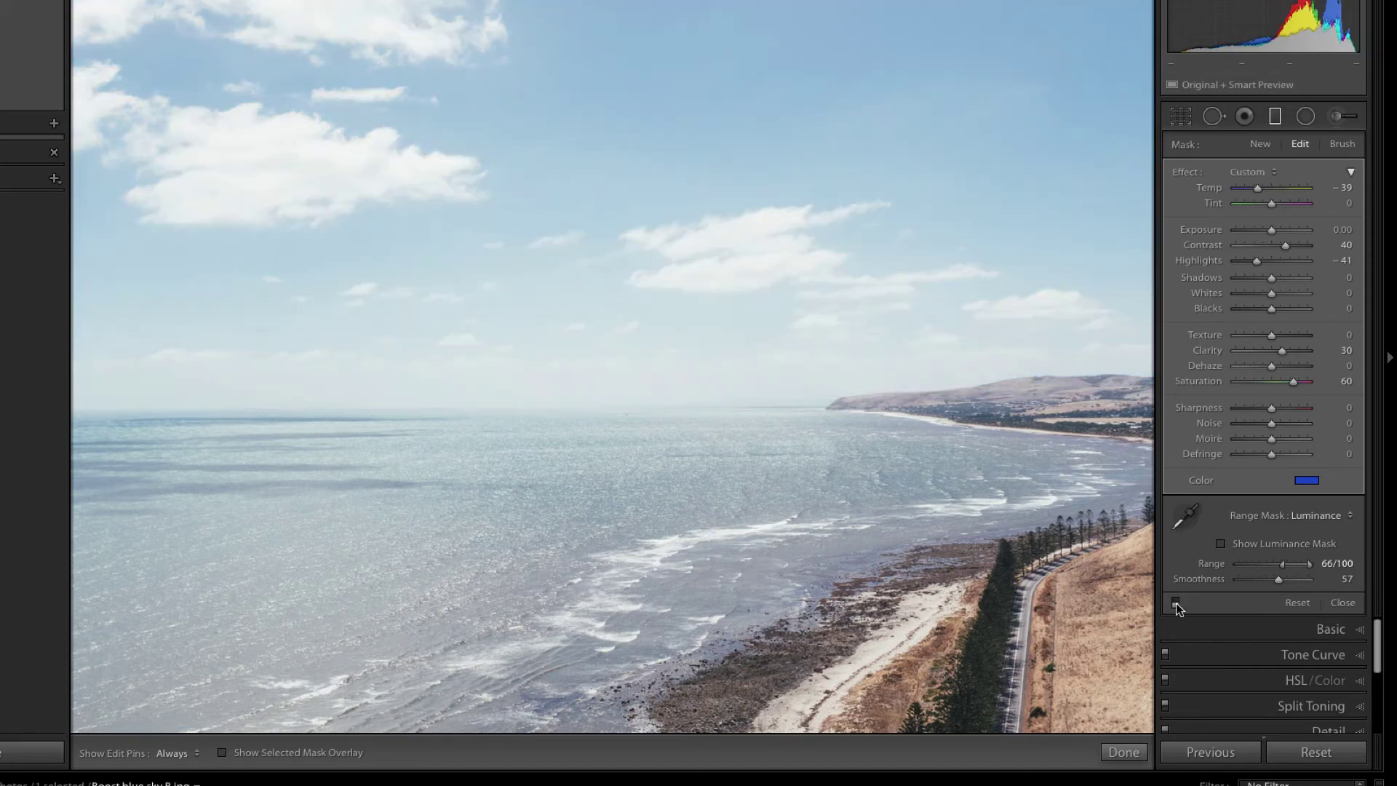
click(1176, 604)
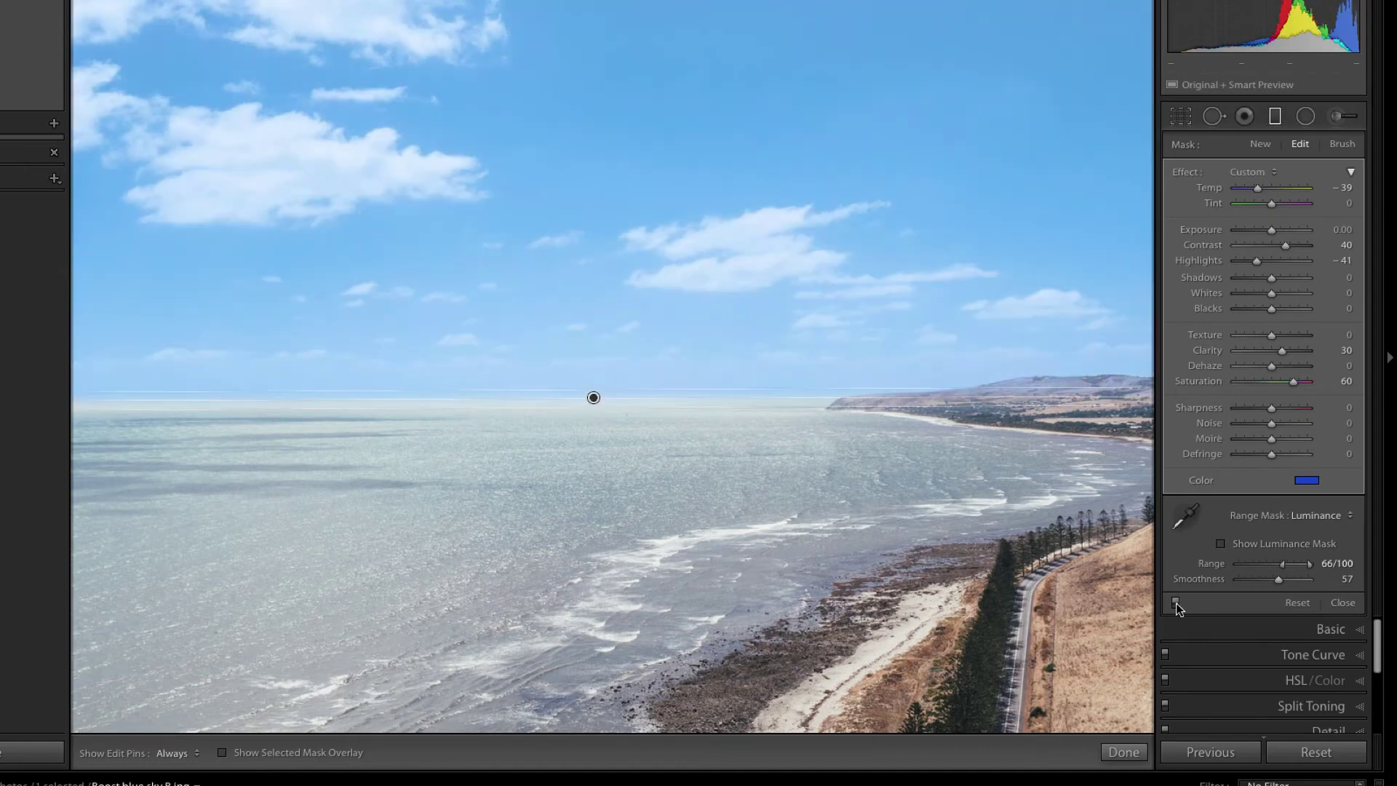
click(1274, 119)
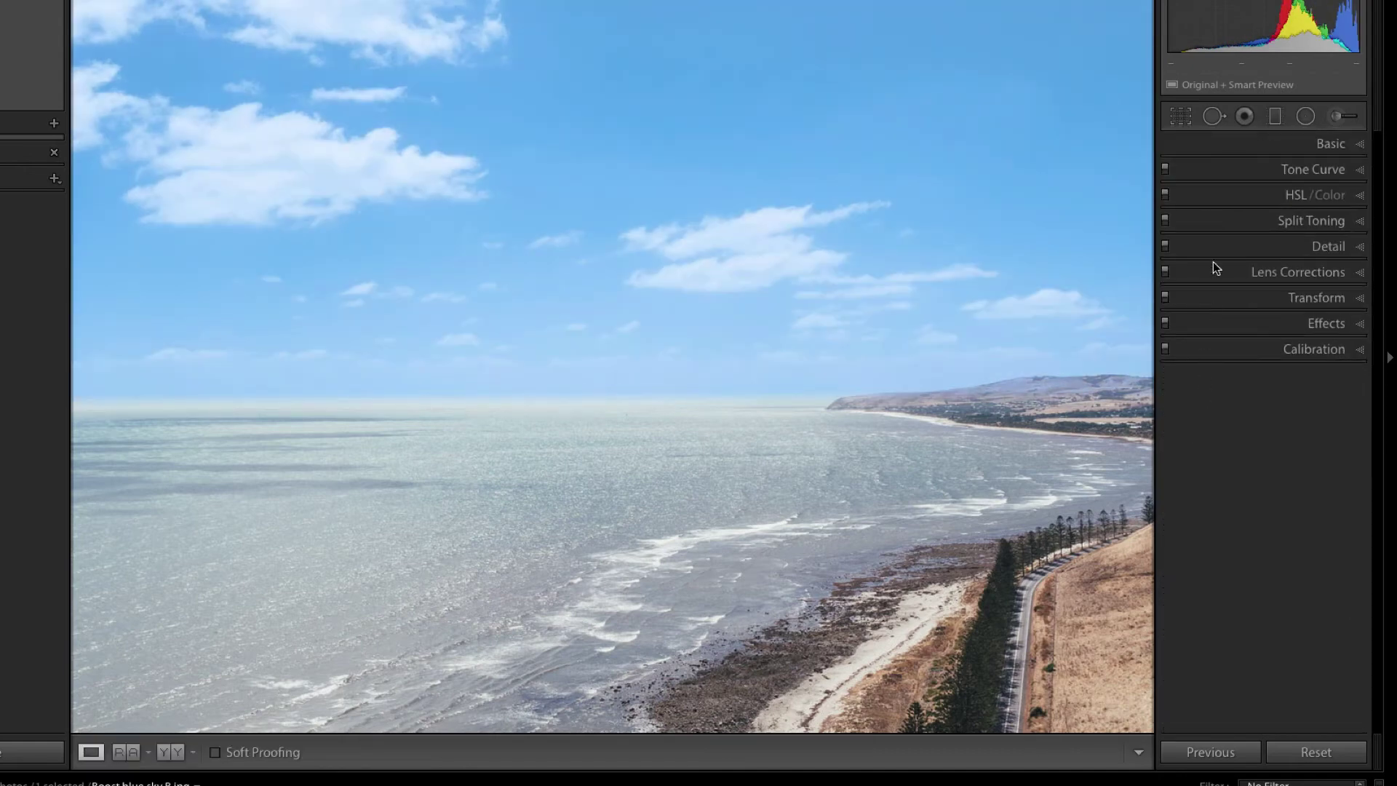
Step: Set the sky filter's luminance range to 74/100 and widen its transition slightly above the horizon
click(1274, 119)
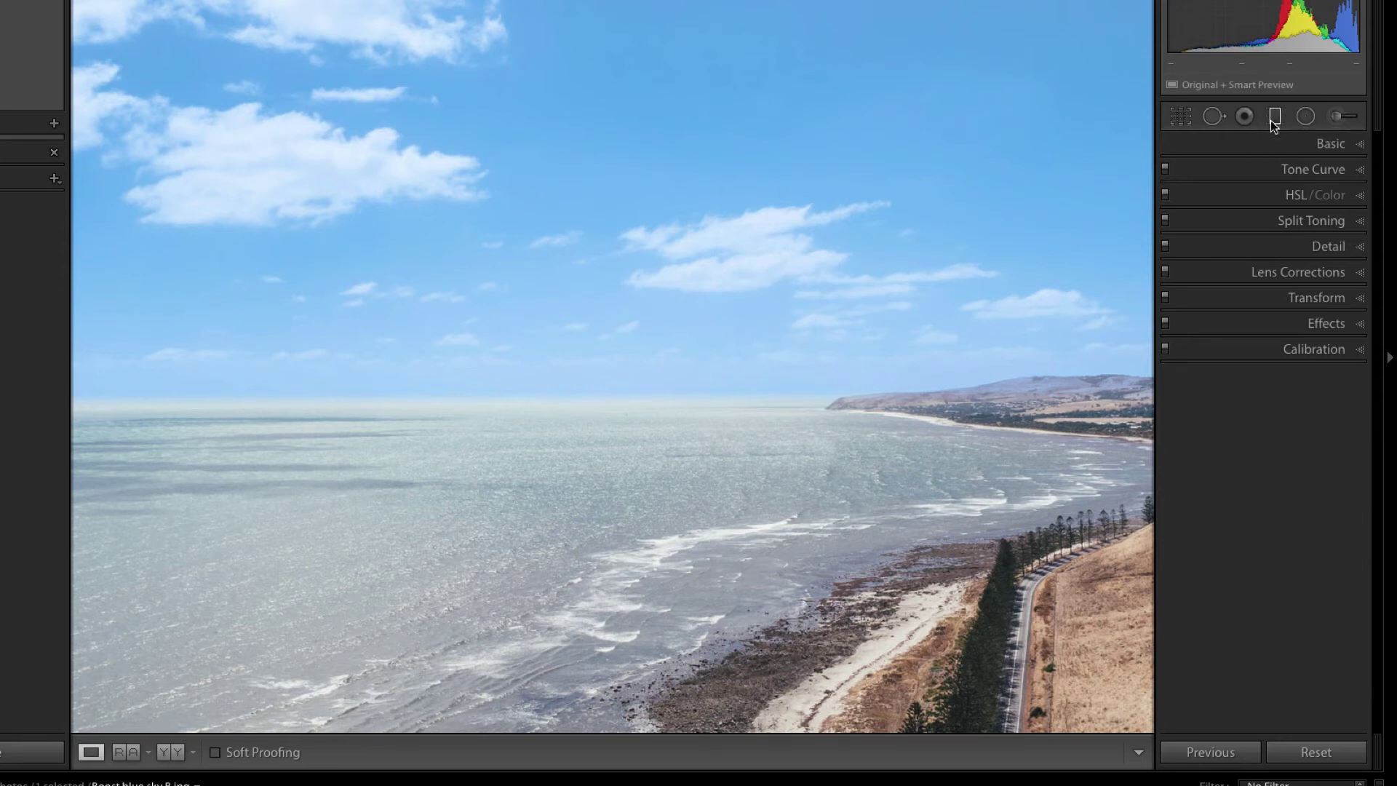
click(594, 397)
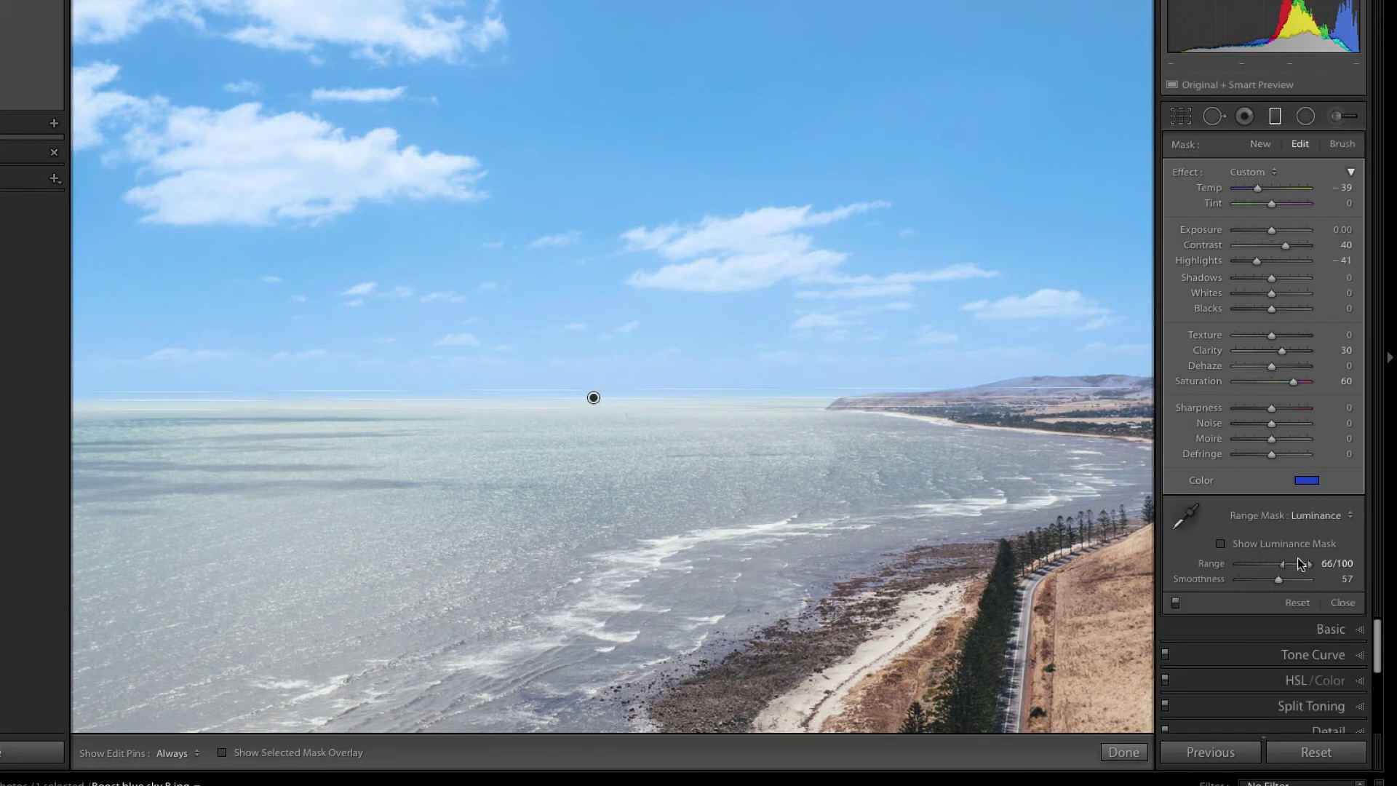
drag(1284, 564, 1290, 564)
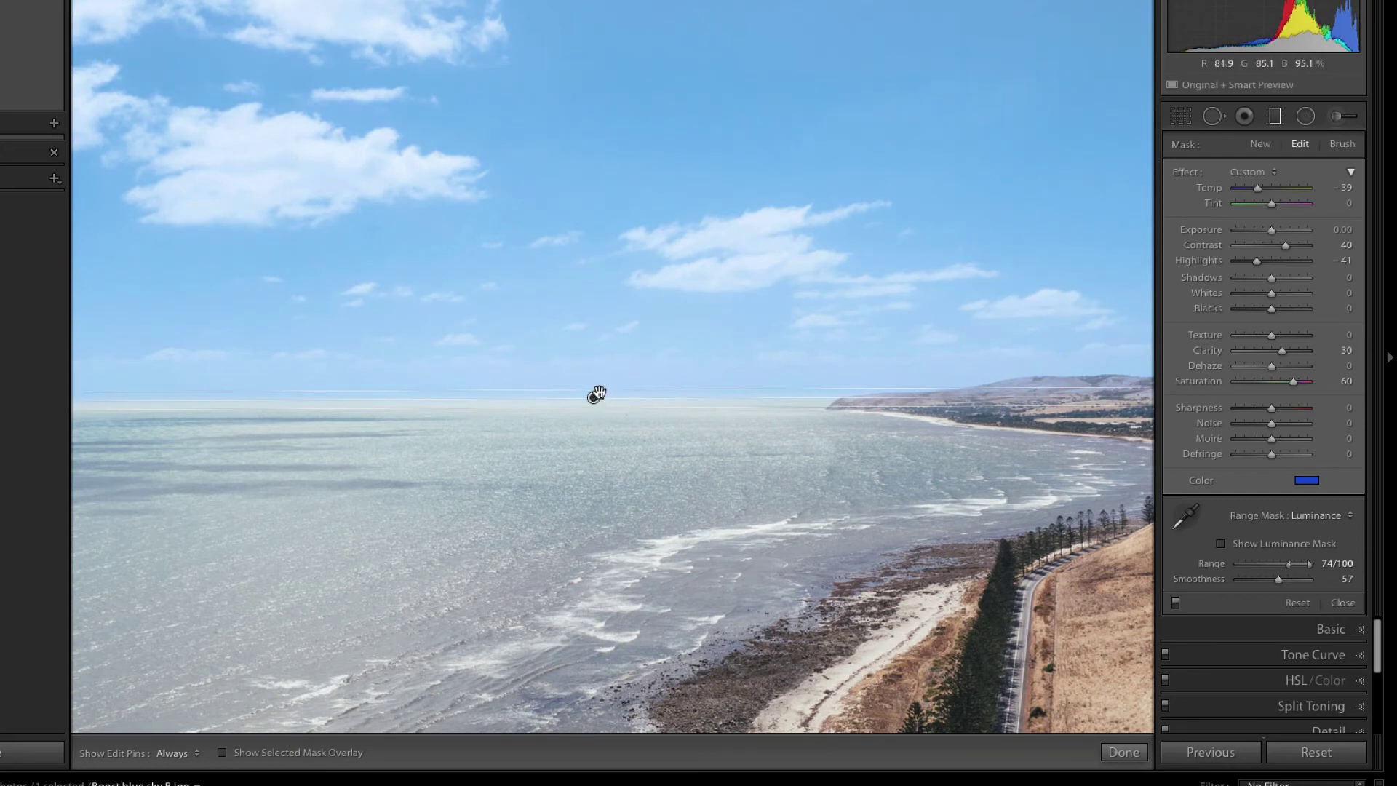
drag(599, 391, 603, 377)
drag(602, 376, 601, 378)
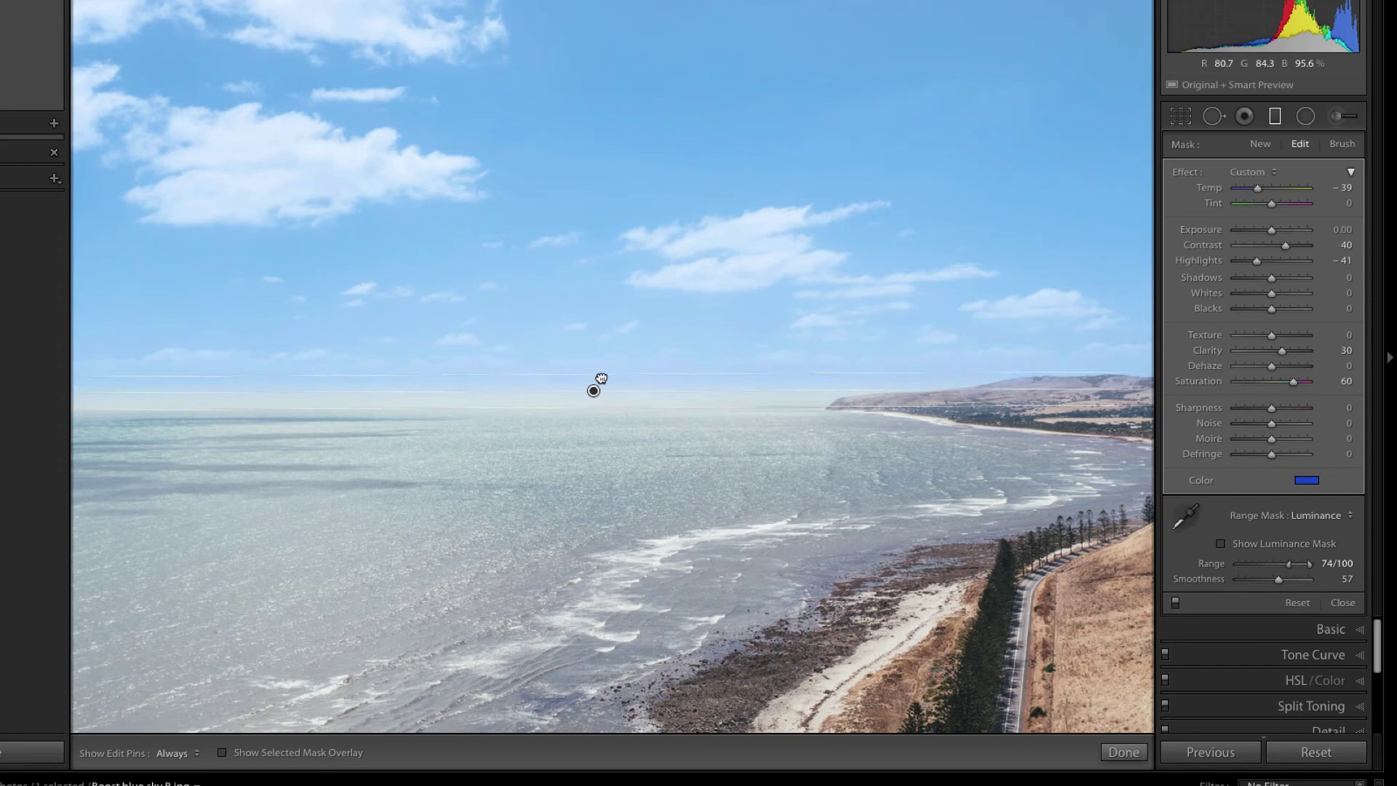
click(1276, 125)
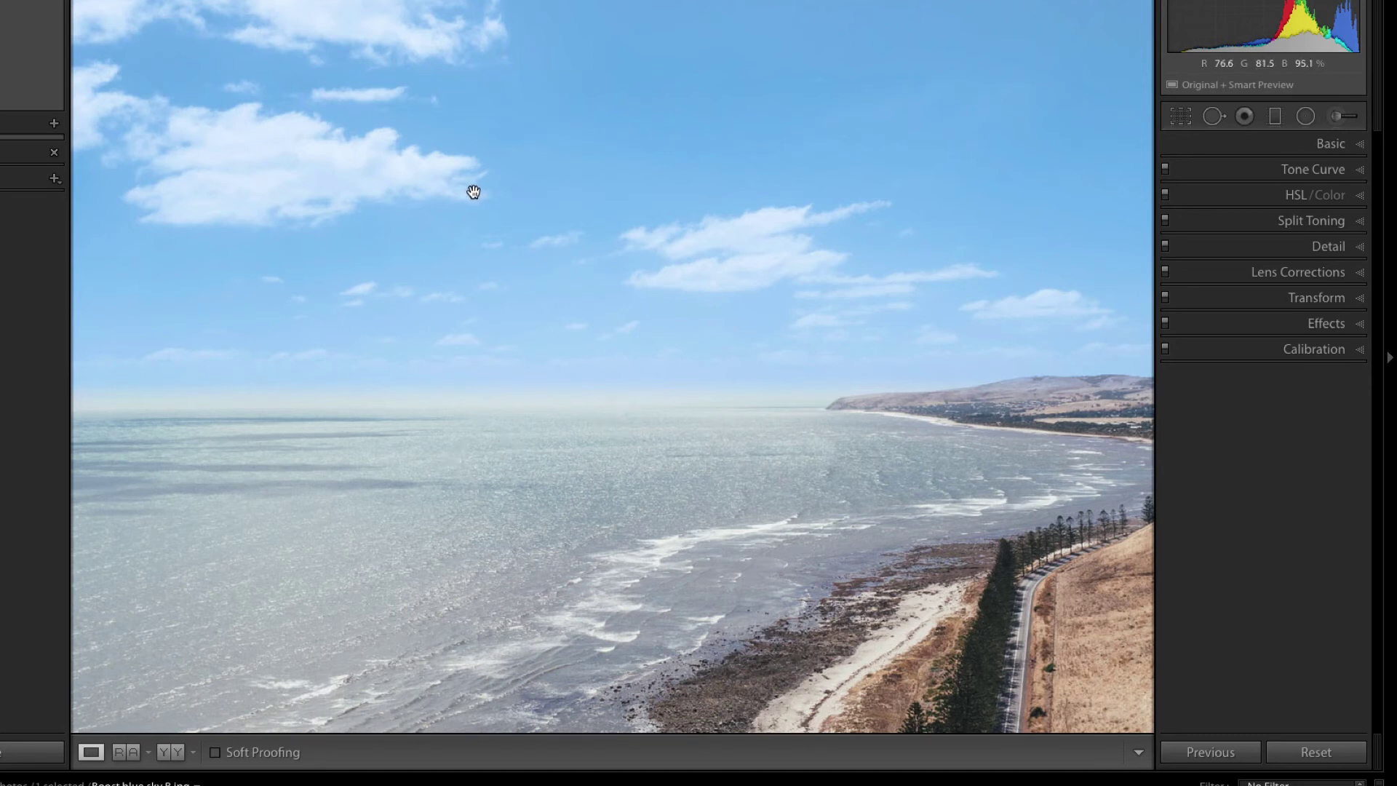
Step: Save the current develop settings, including the graduated filter, as a preset named "BOOST BLUE SKY 2" in the LR Tutorials group
click(54, 0)
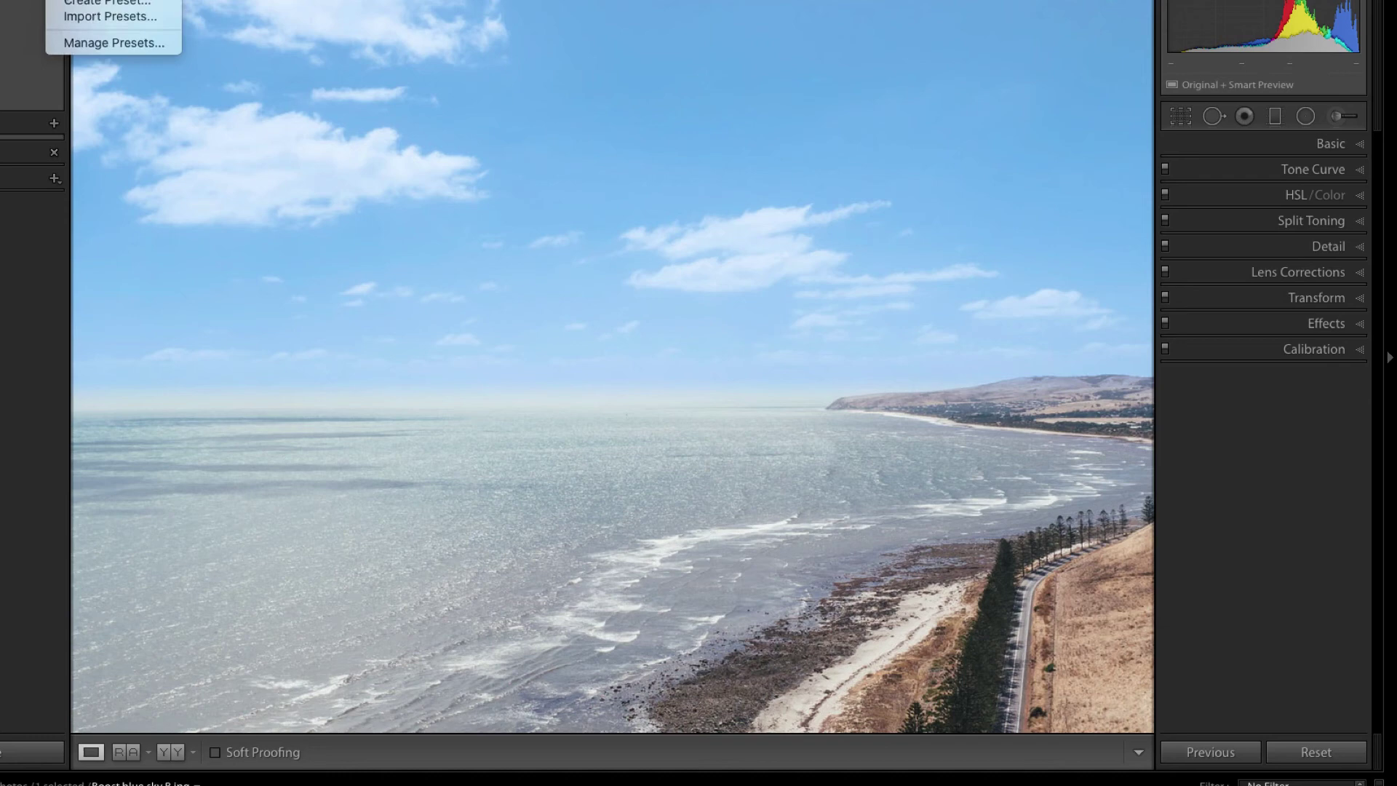
click(86, 4)
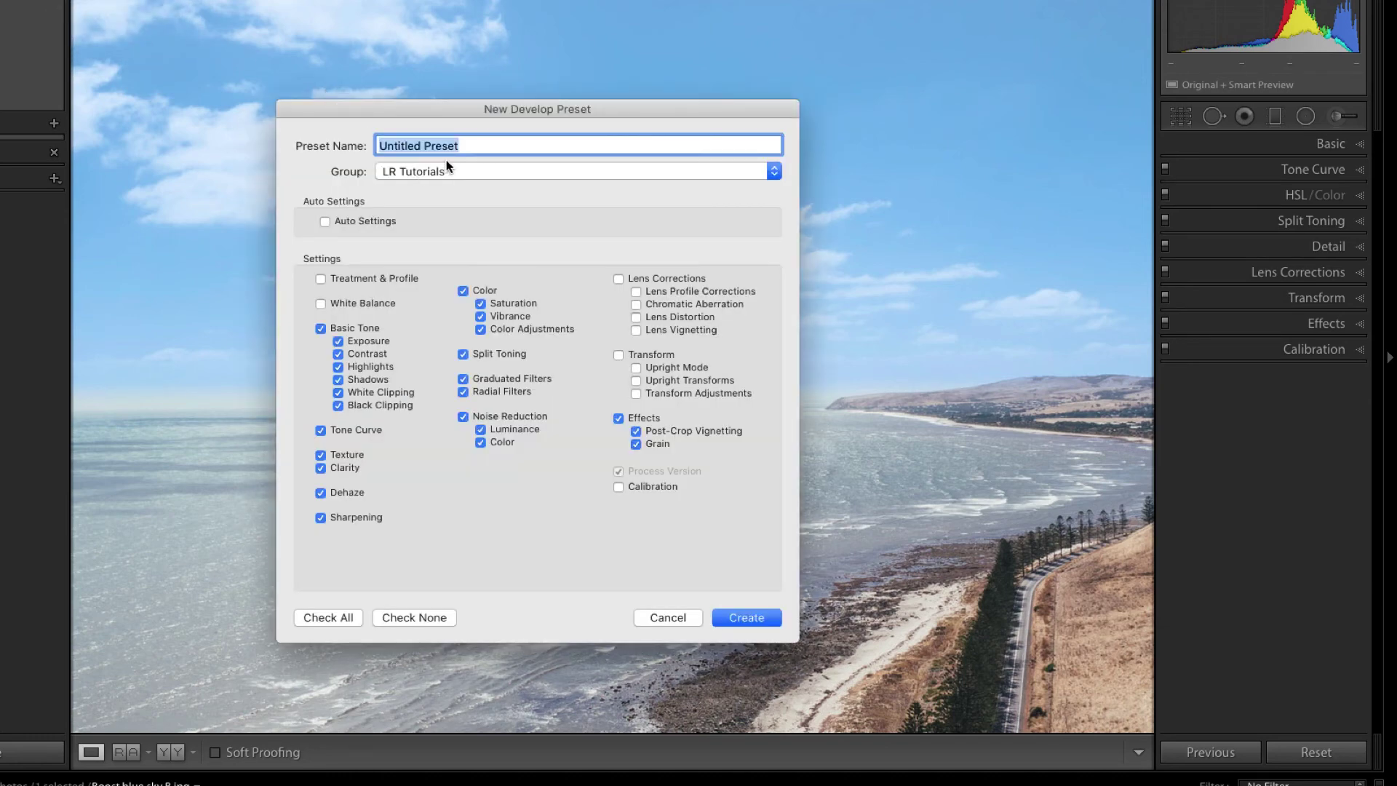
text(BOOST BLUE SKY 2)
click(761, 618)
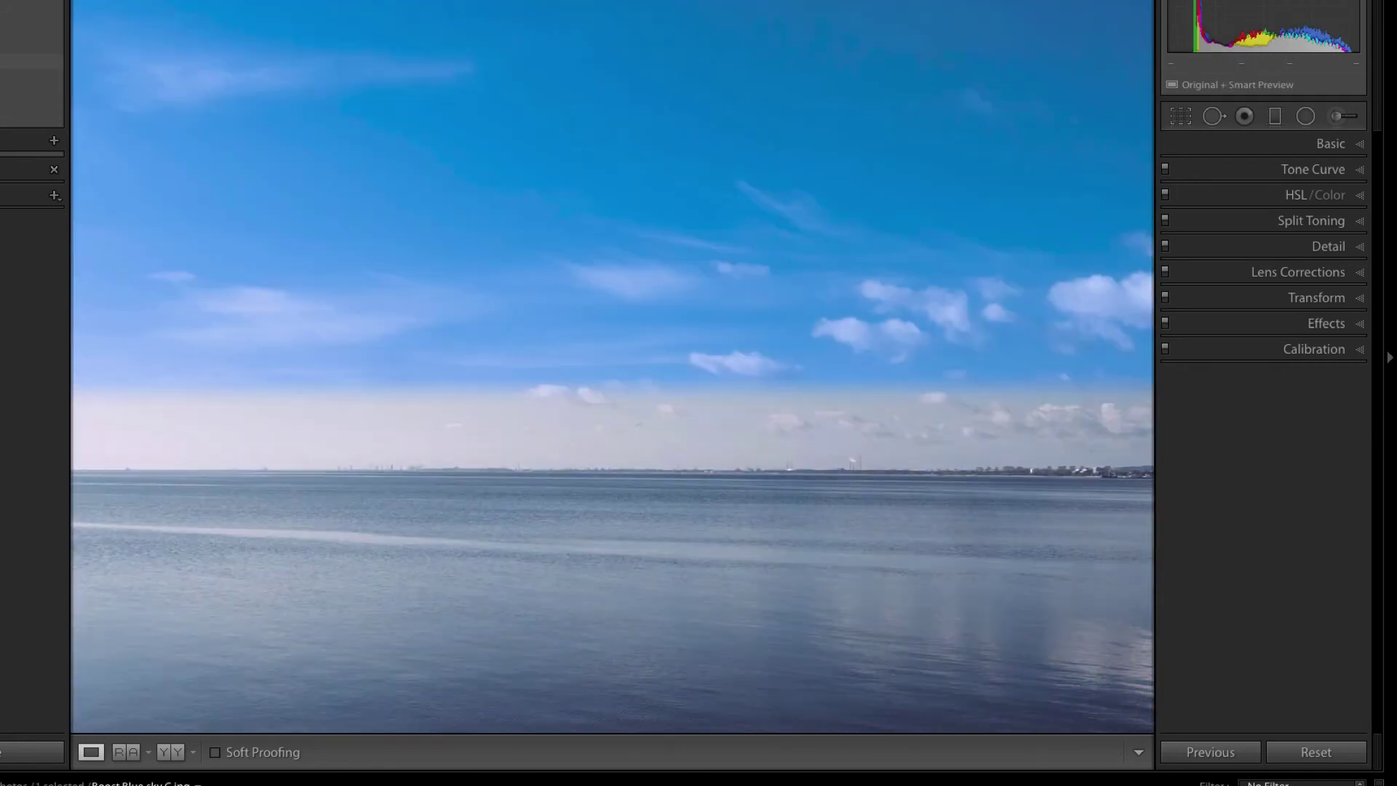
Step: Apply the "BOOST BLUE SKY 2" preset to the open-sea photo and lower its graduated filter onto the horizon
click(32, 61)
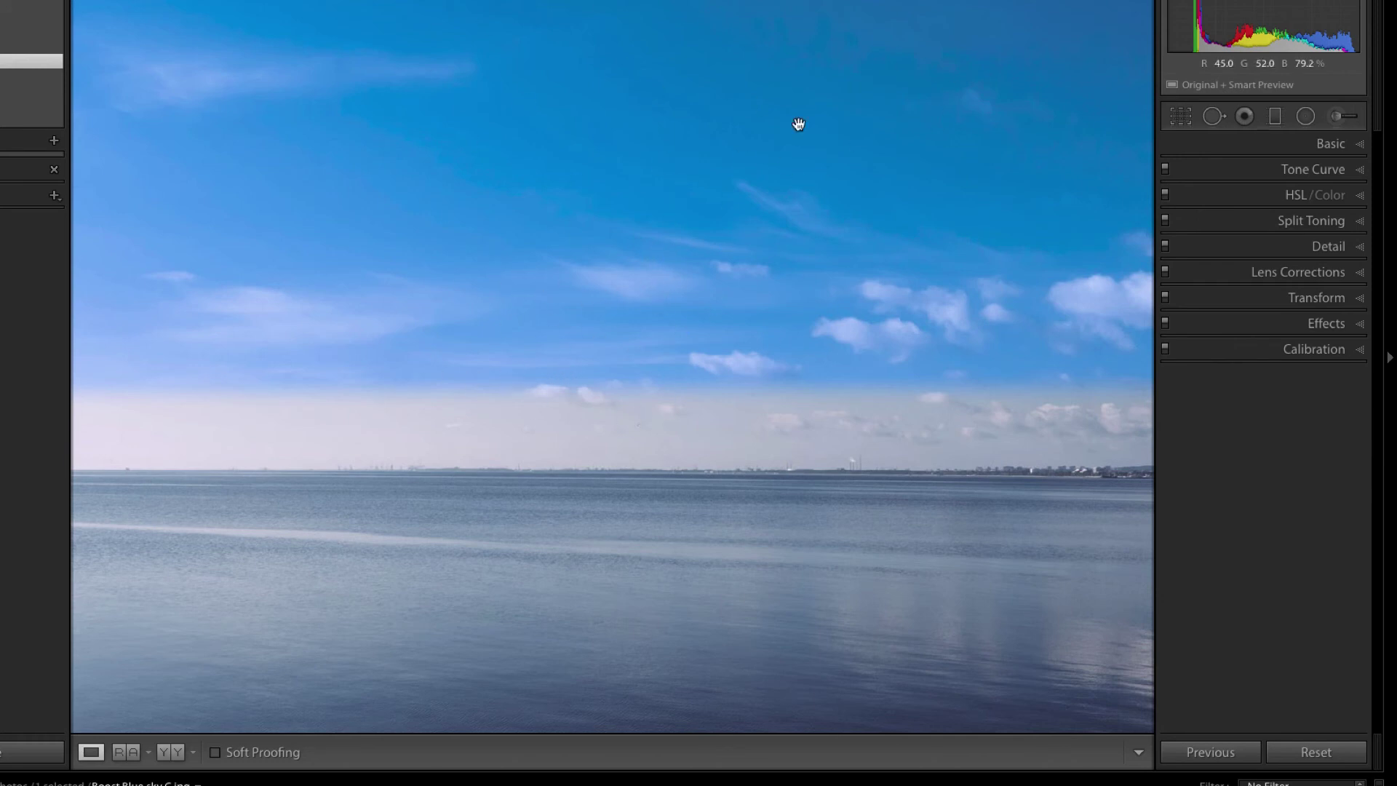
click(1274, 116)
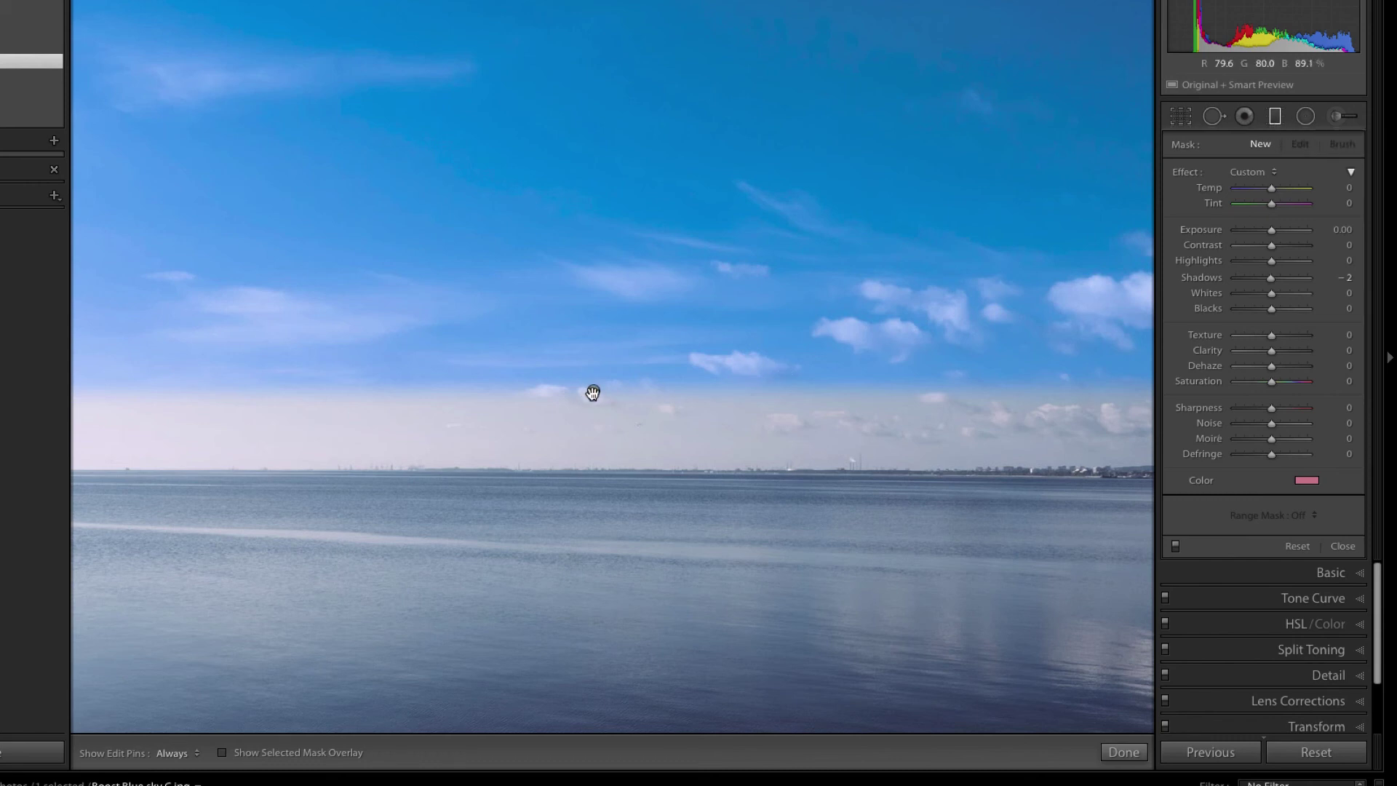
click(593, 393)
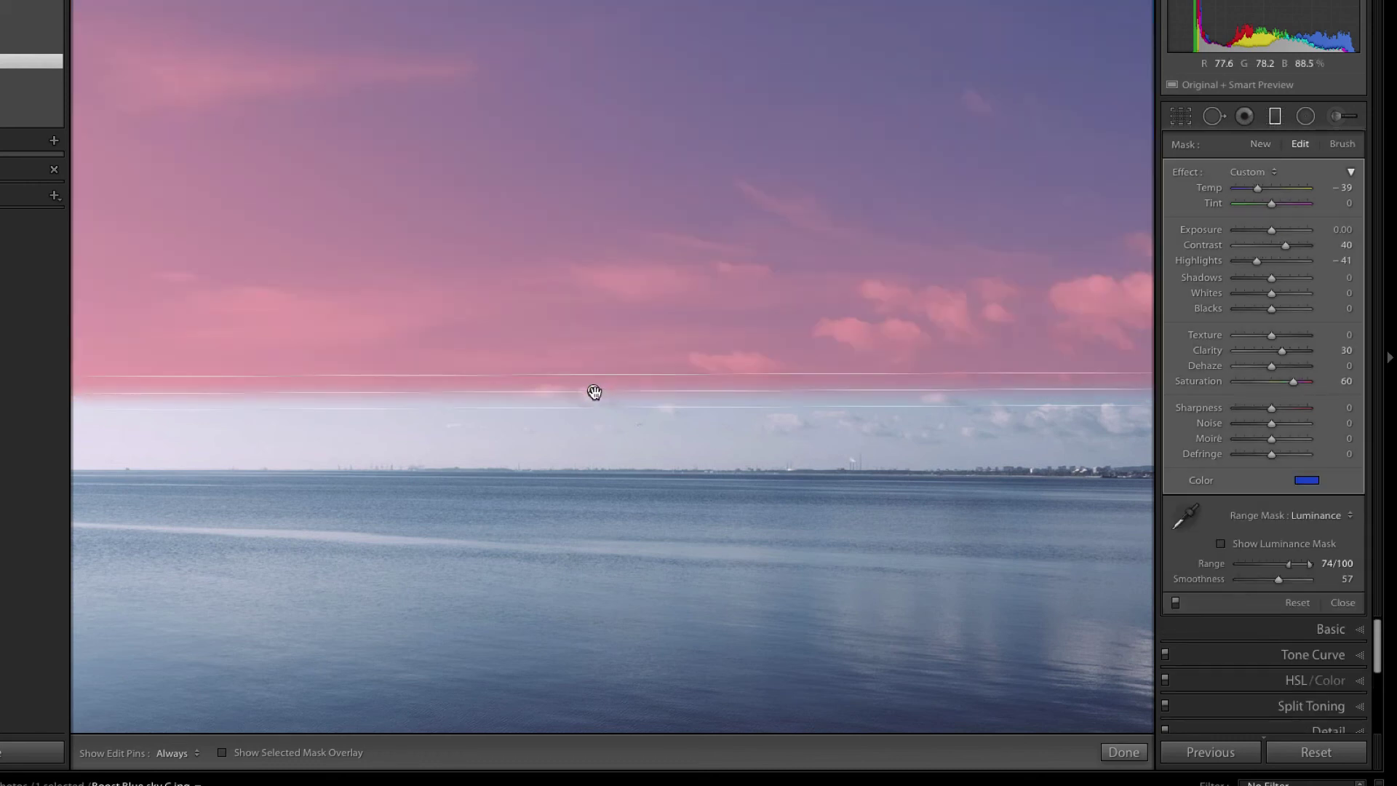
drag(593, 392, 591, 467)
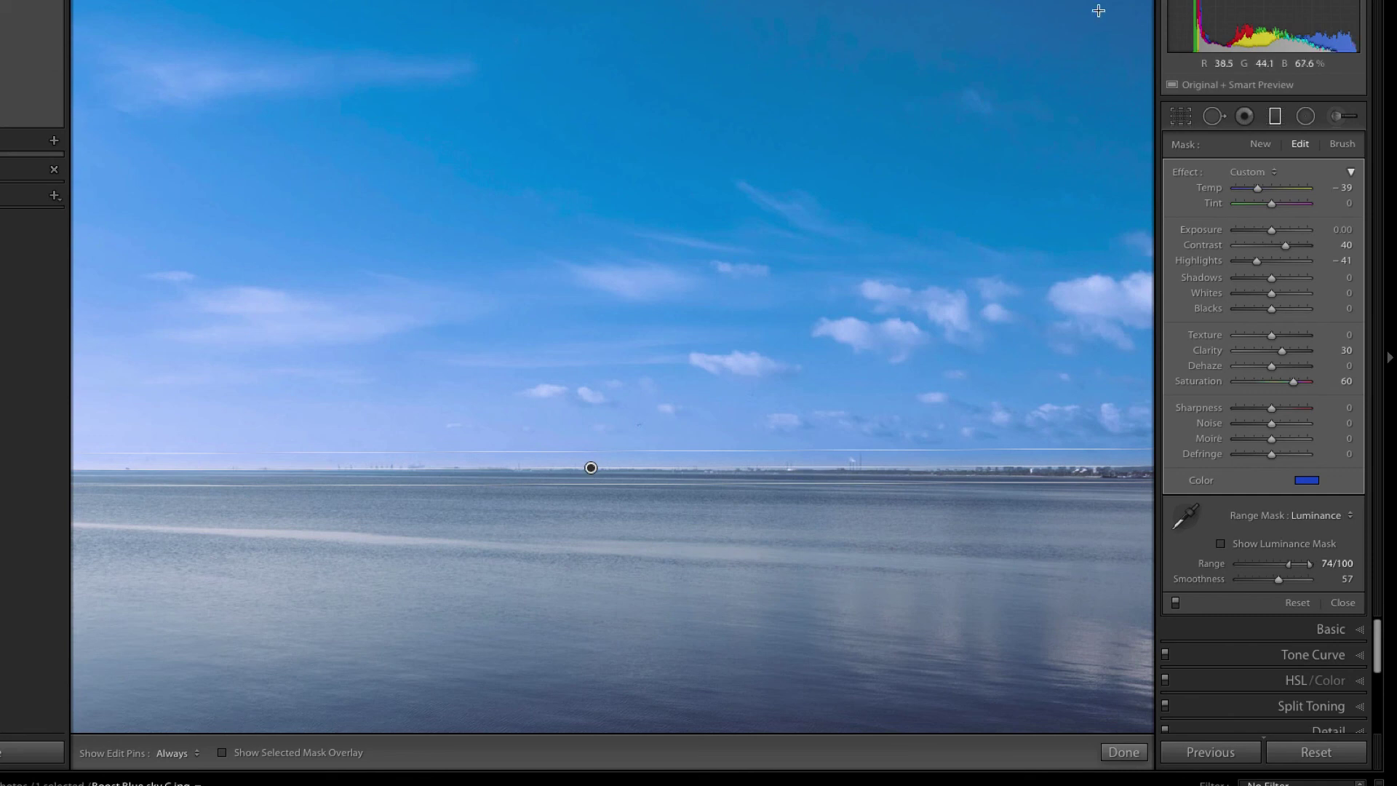
click(1273, 117)
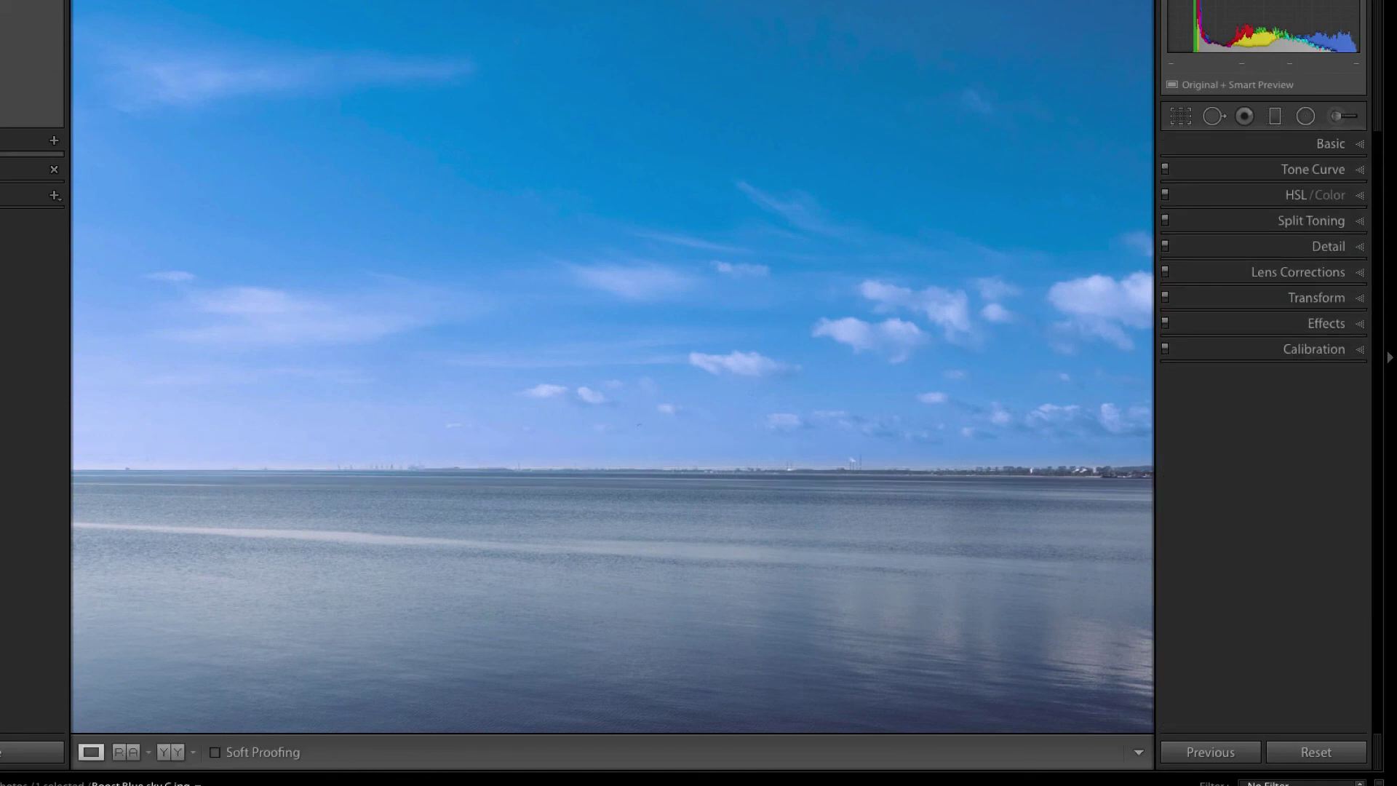
Step: Compare the open-sea photo before and after the edit in a side-by-side view
click(169, 757)
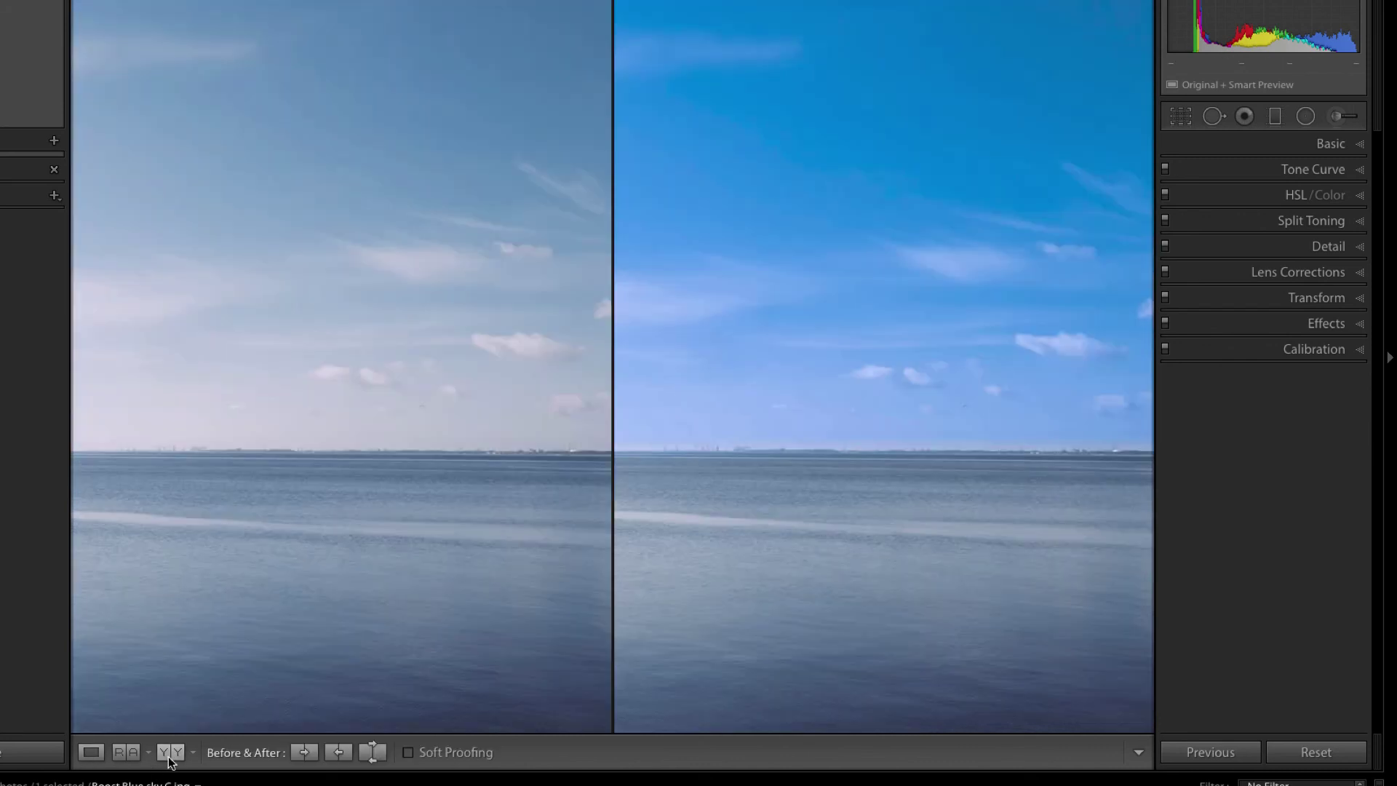